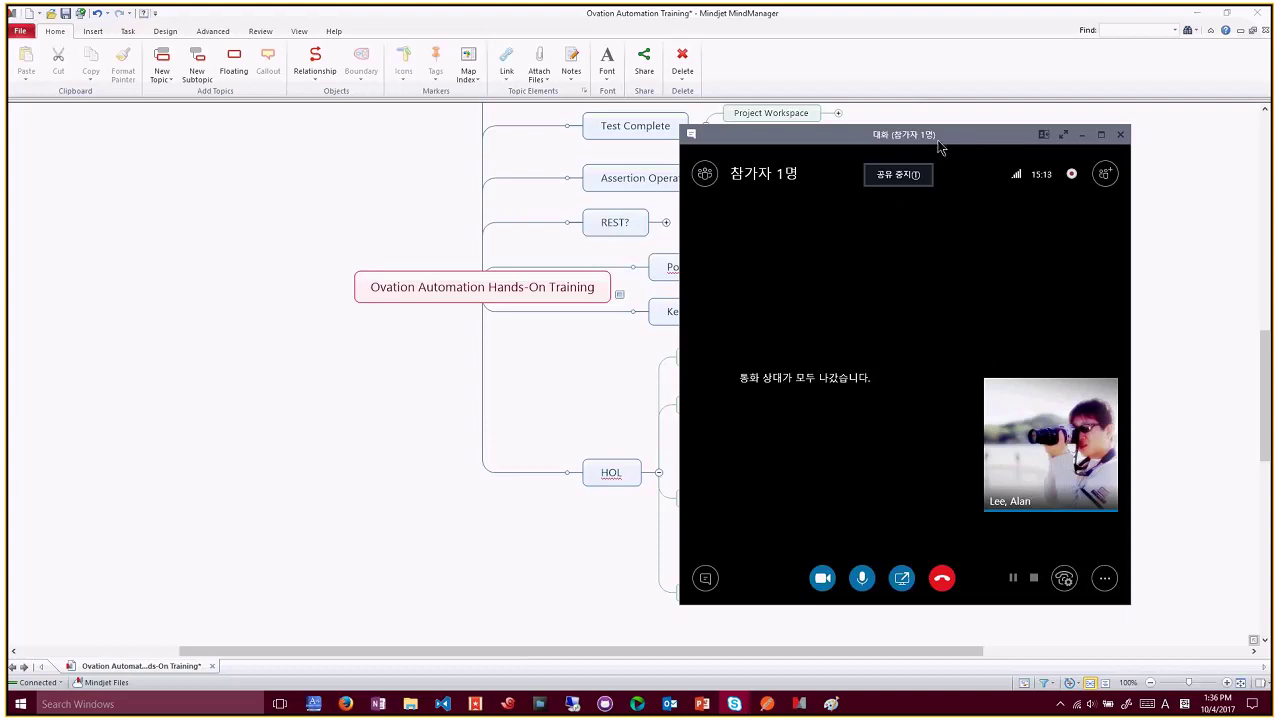
# Move the call window aside and bring the training mind map to the front.
pyautogui.moveTo(942, 149); pyautogui.dragTo(966, 165)
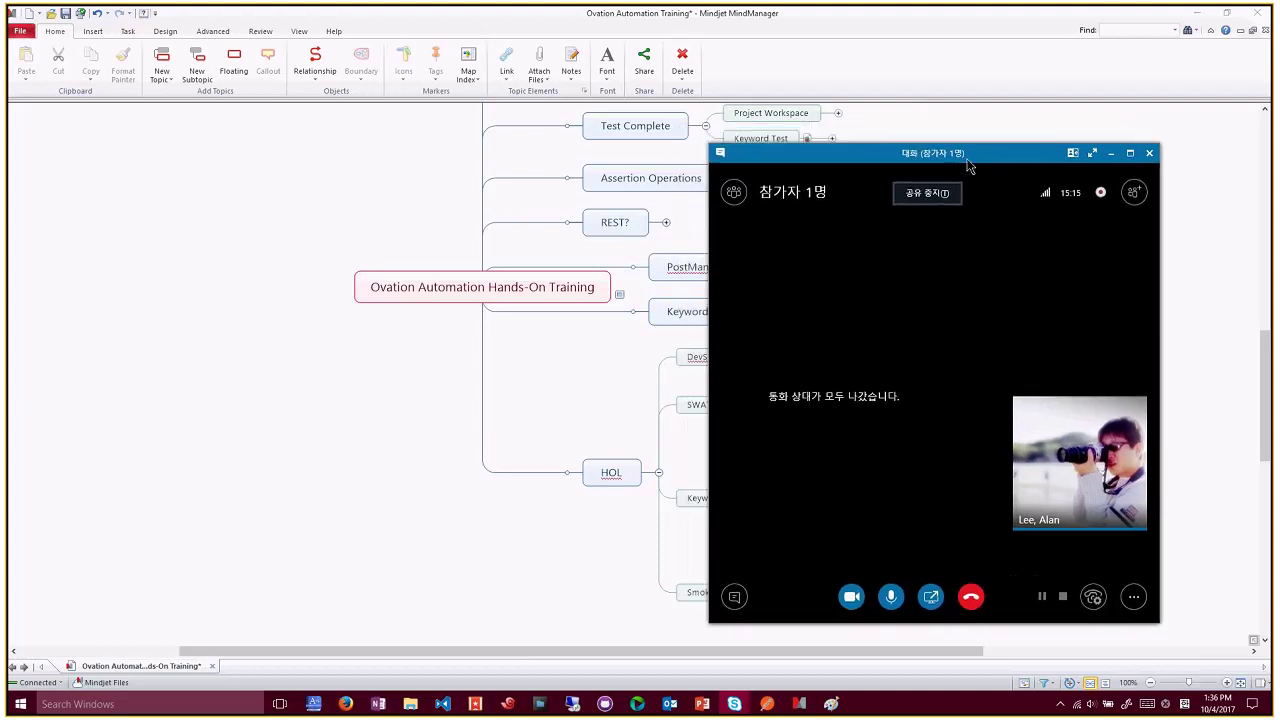
pyautogui.click(545, 390)
pyautogui.scroll(6, 545, 390)
pyautogui.scroll(-4, 545, 390)
pyautogui.scroll(3, 545, 390)
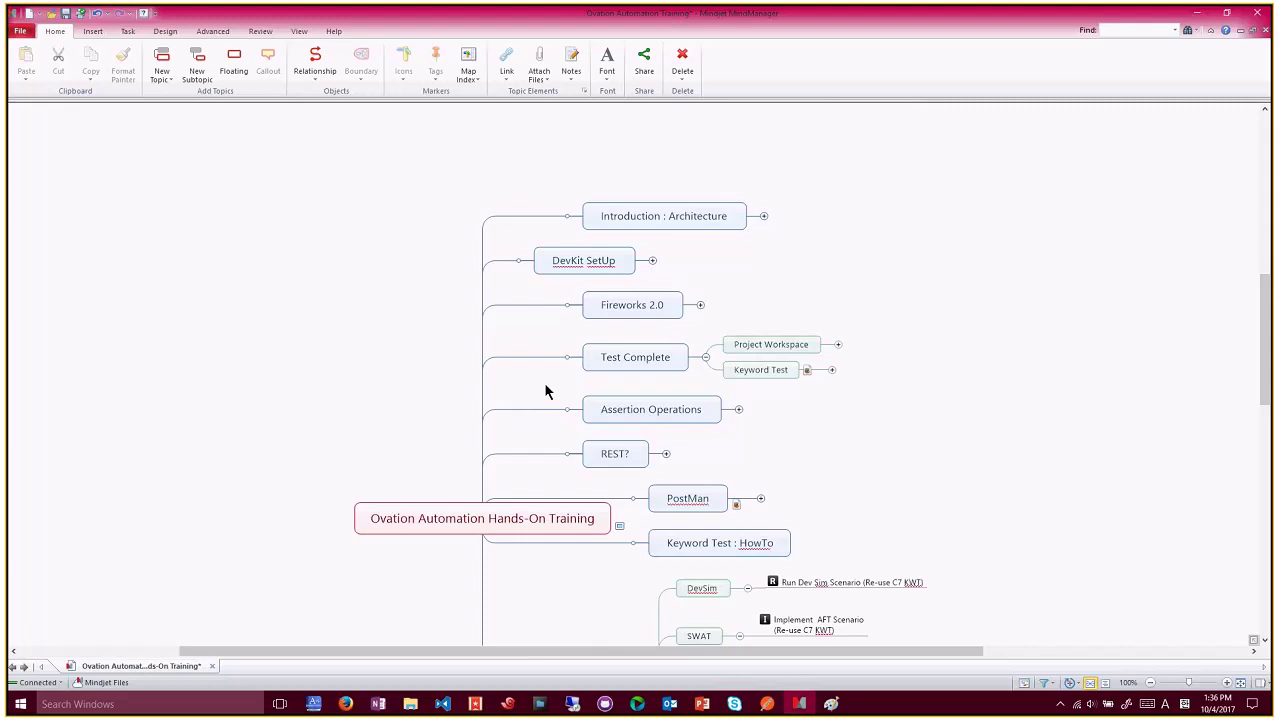
# Expand Introduction : Architecture to view its diagram, then collapse it again.
pyautogui.click(765, 218)
pyautogui.scroll(4, 765, 220)
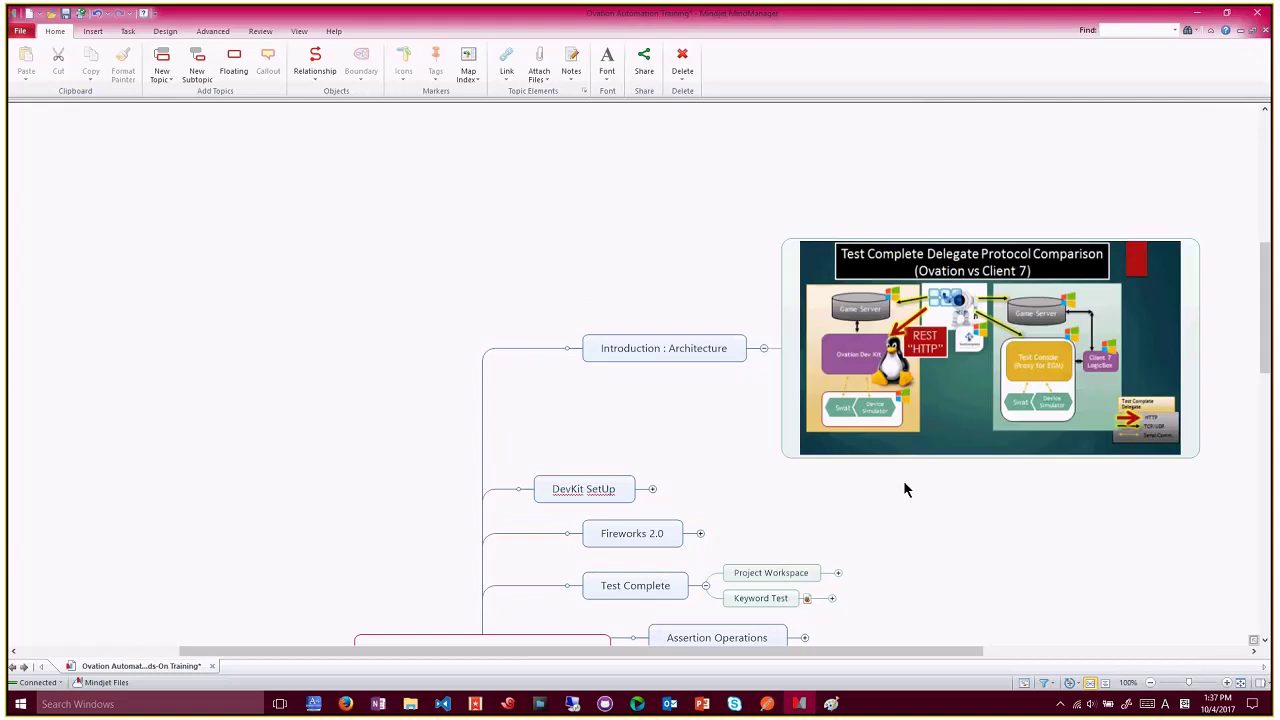
pyautogui.click(764, 350)
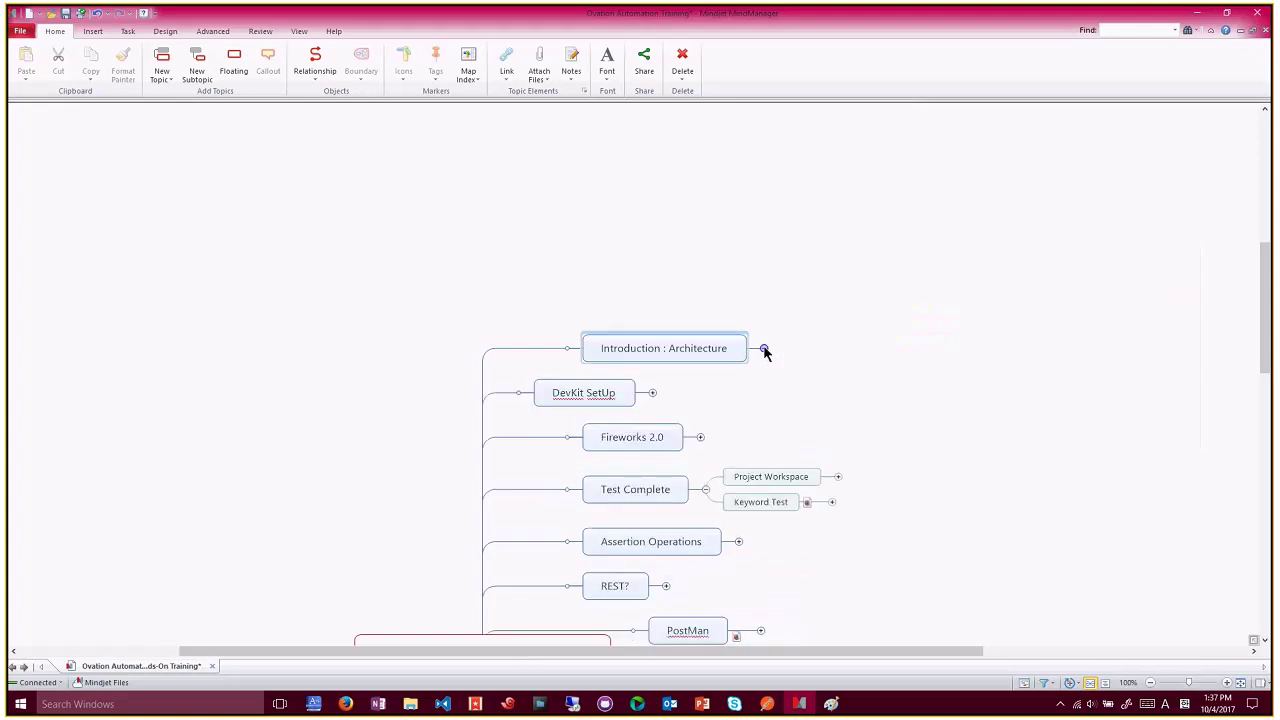
pyautogui.click(652, 393)
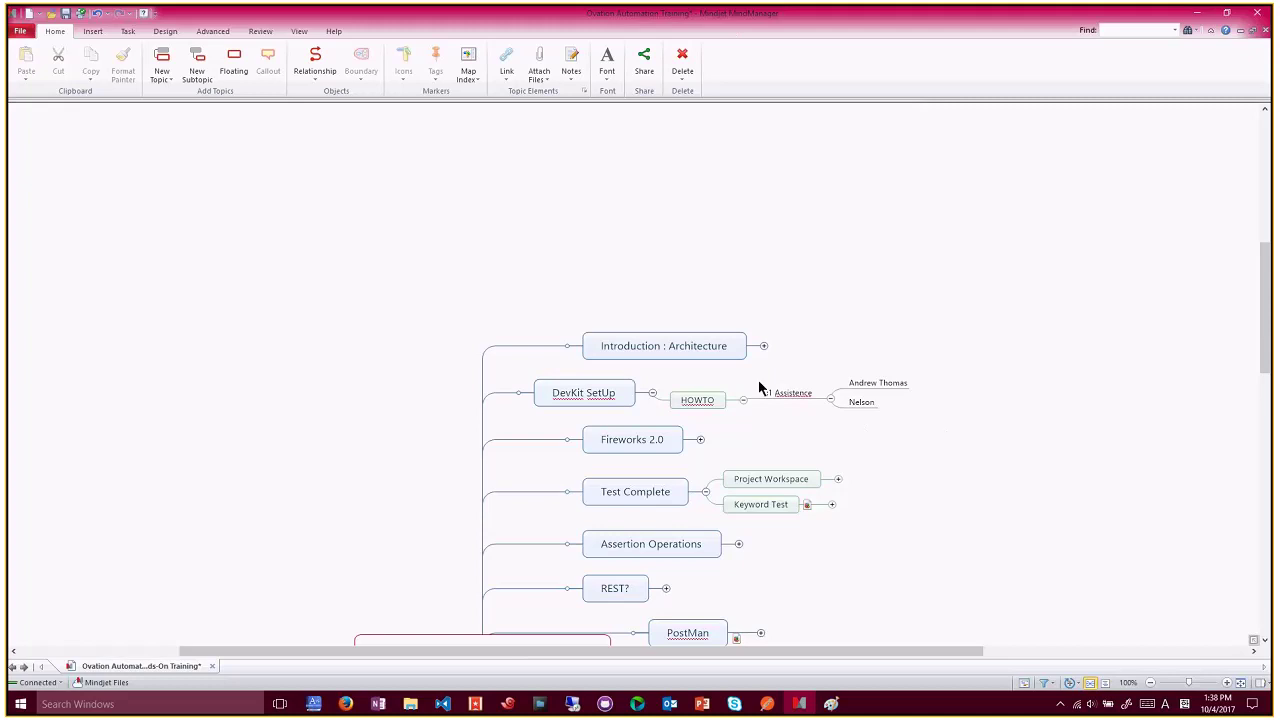
pyautogui.click(652, 393)
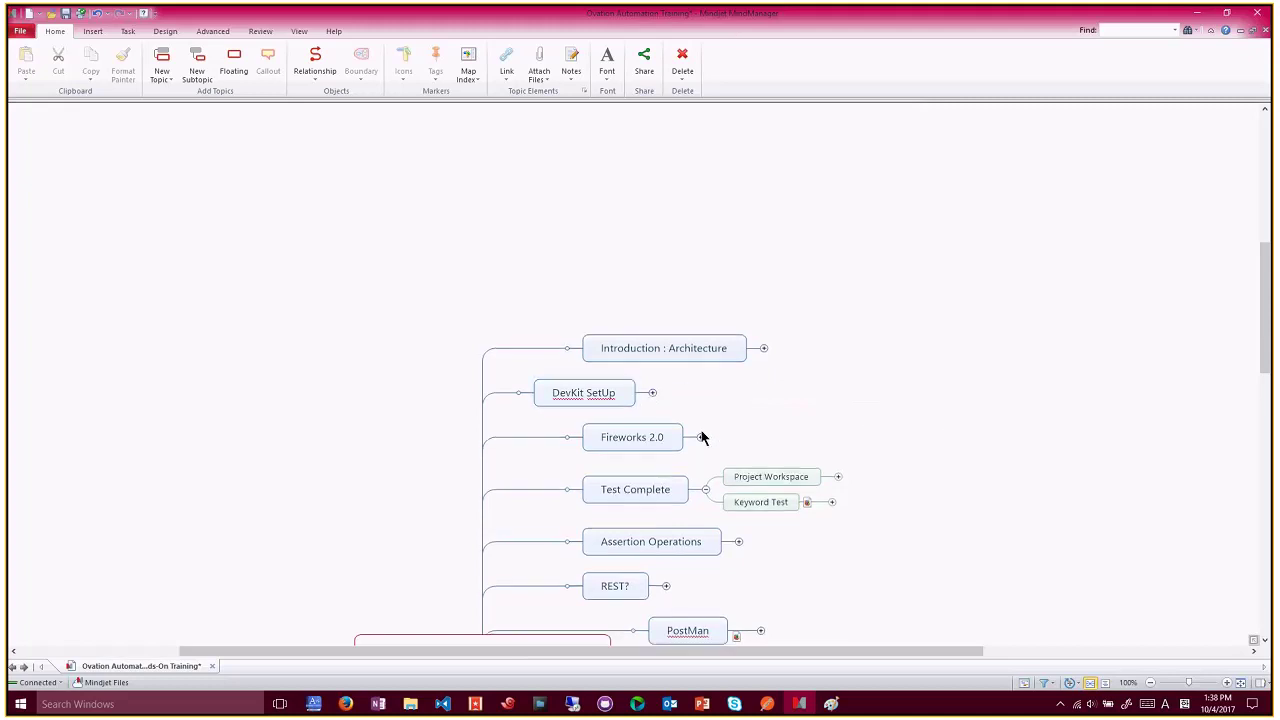
pyautogui.click(700, 439)
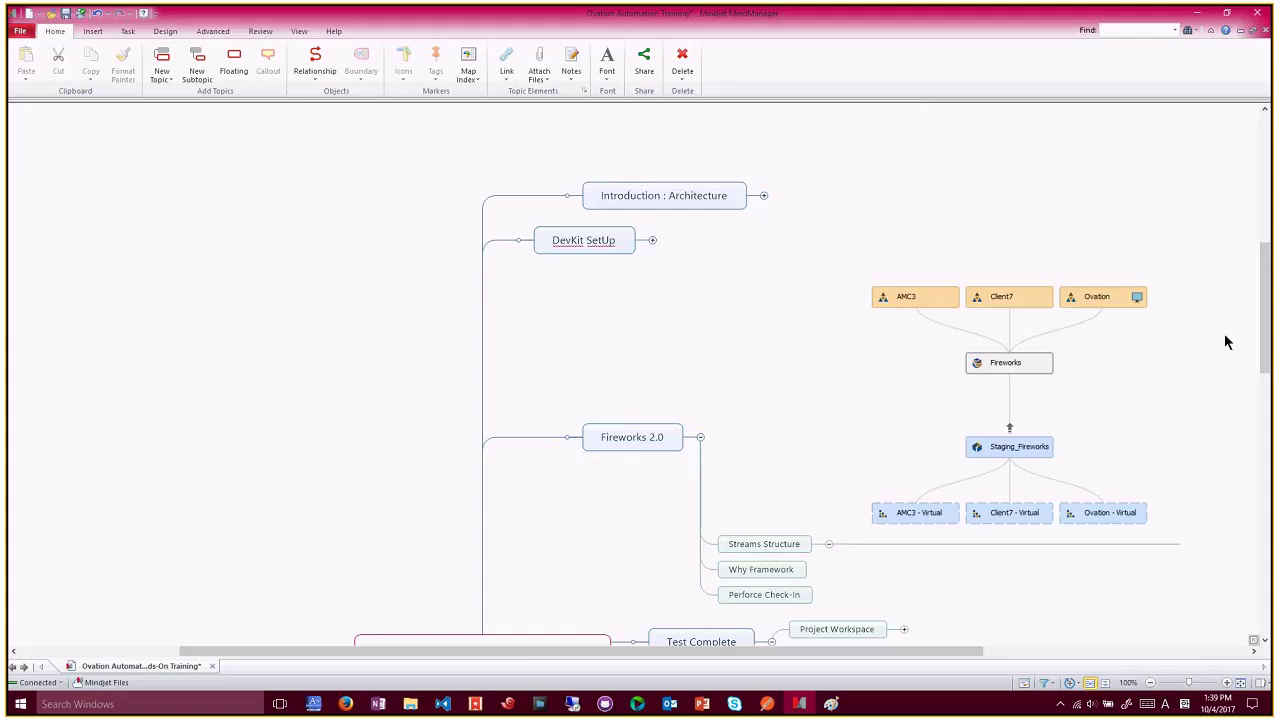
pyautogui.moveTo(1269, 337); pyautogui.dragTo(1266, 348)
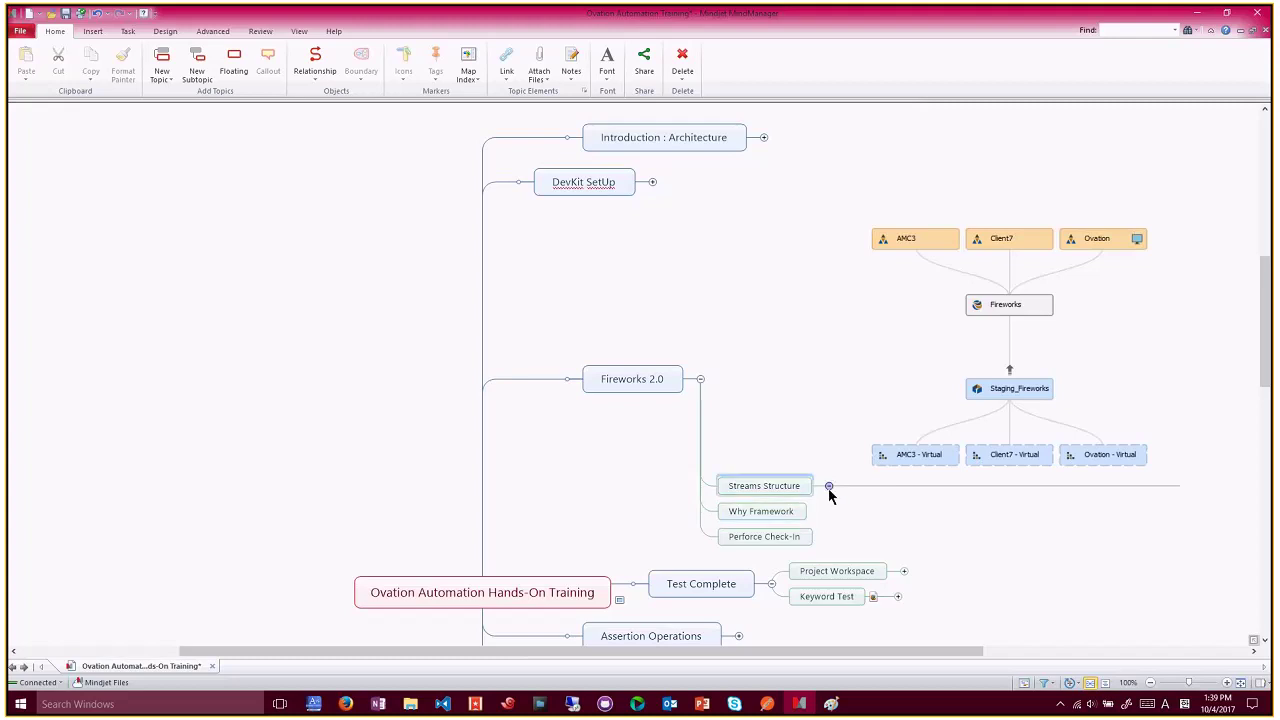
pyautogui.click(828, 487)
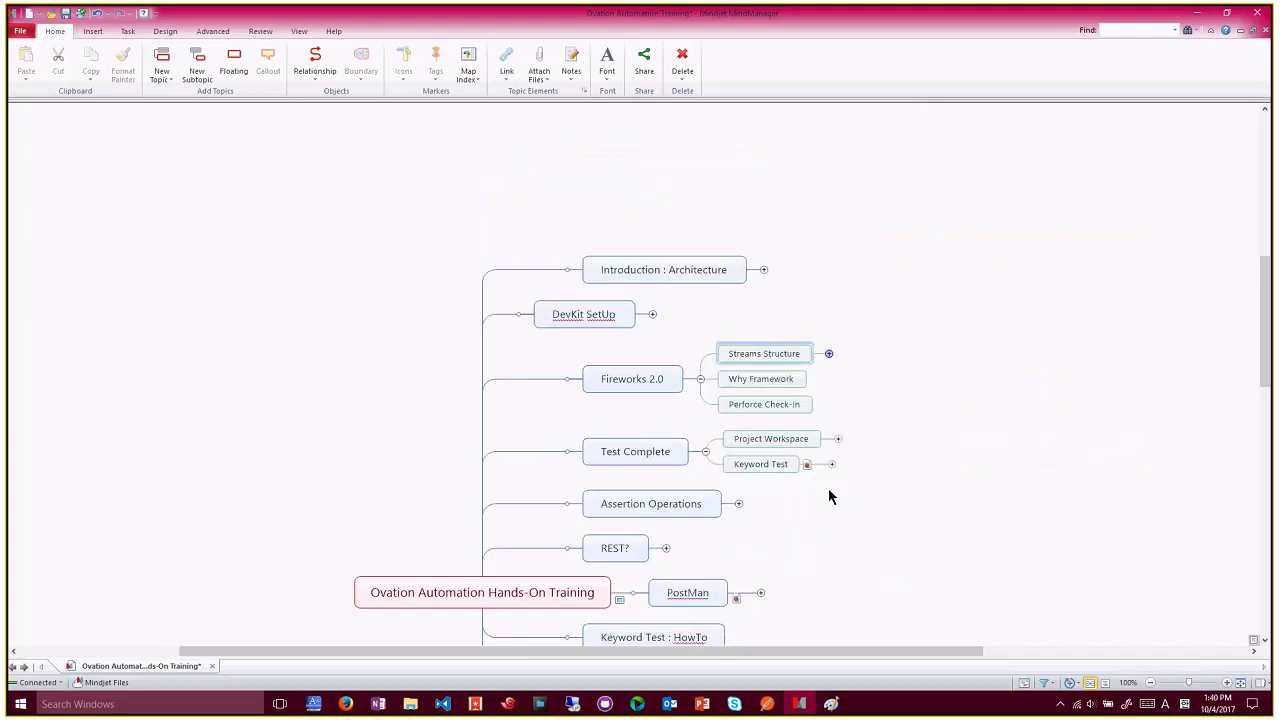
# Fold Fireworks 2.0 and reveal the Project Workspace and Keyword Test screenshots under Test Complete.
pyautogui.click(700, 379)
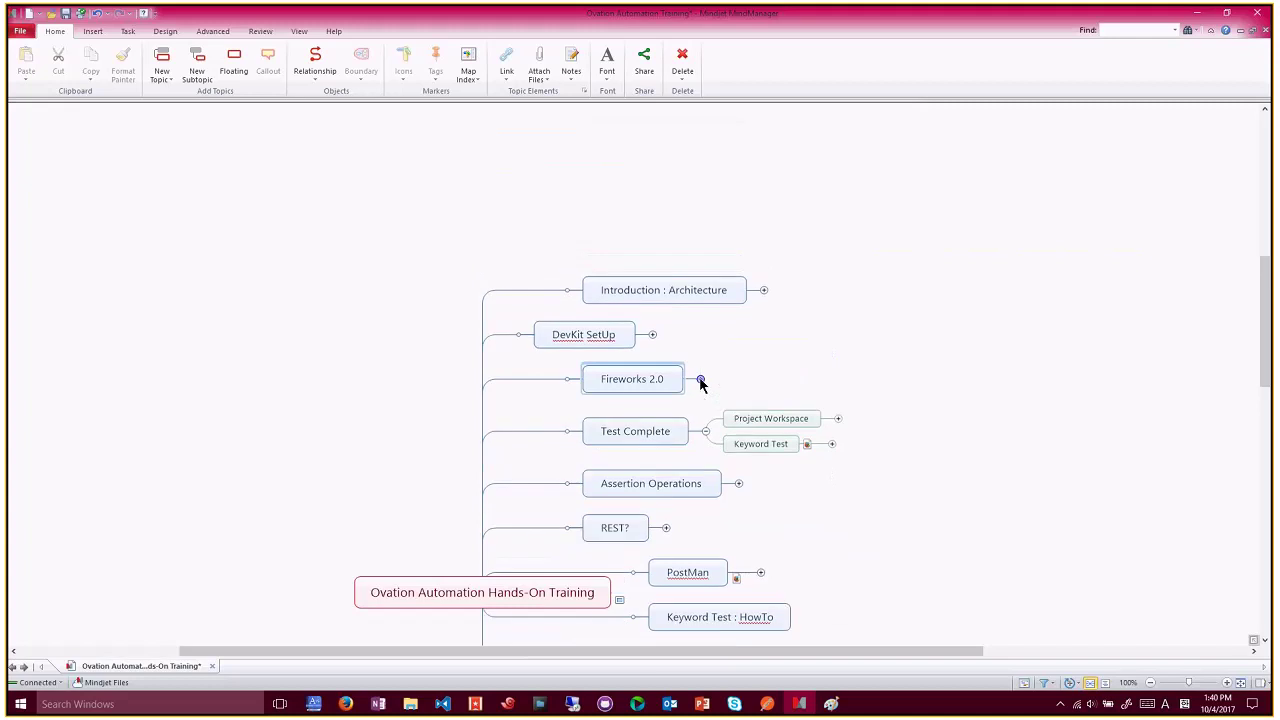
pyautogui.click(805, 421)
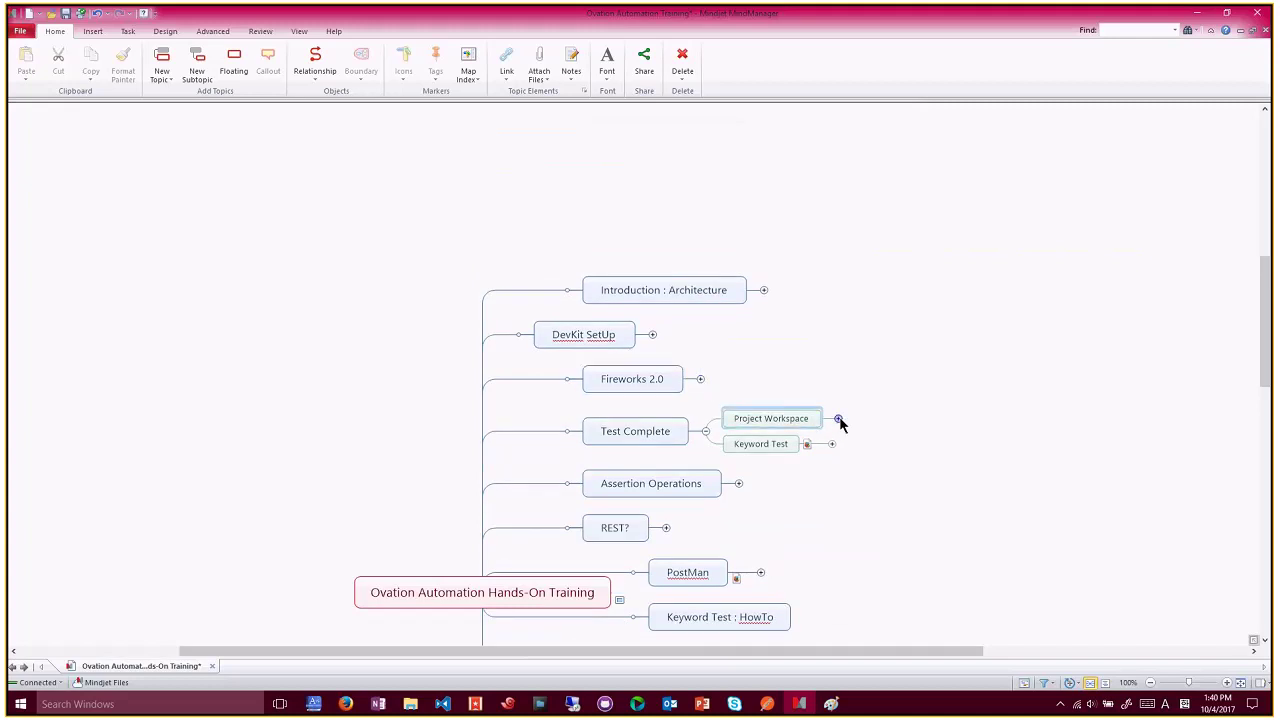
pyautogui.click(838, 419)
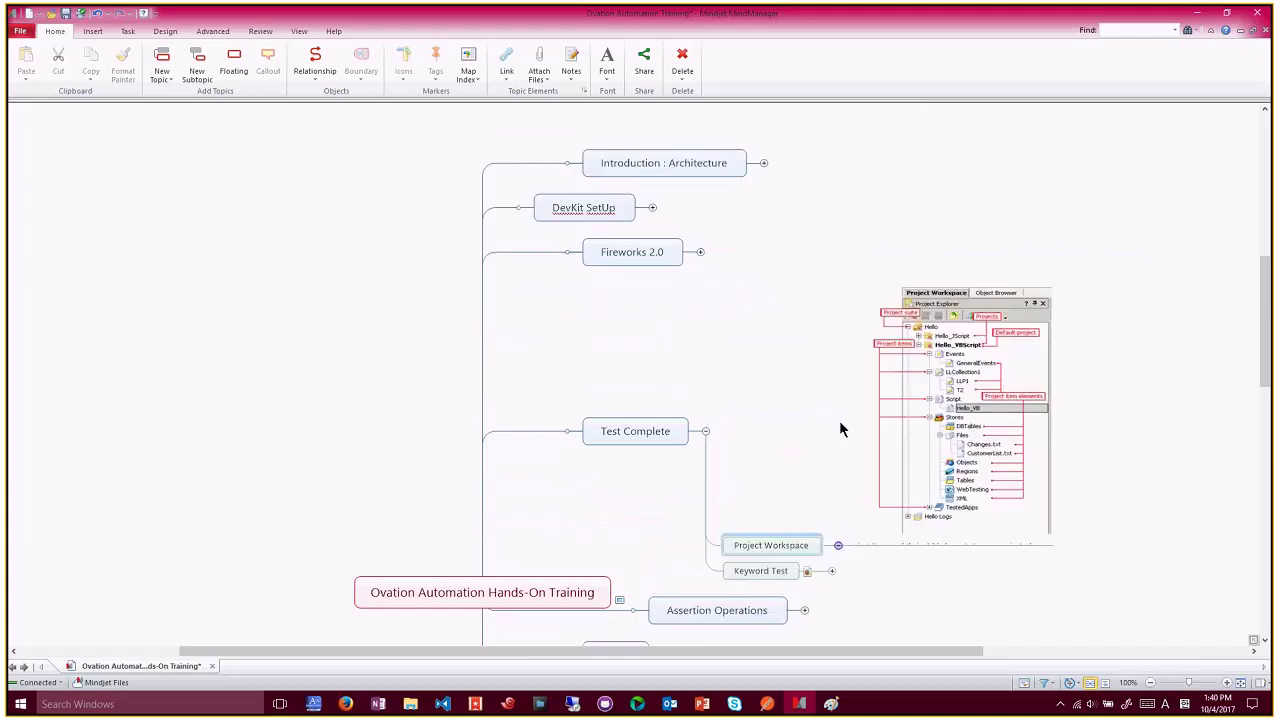
pyautogui.click(833, 571)
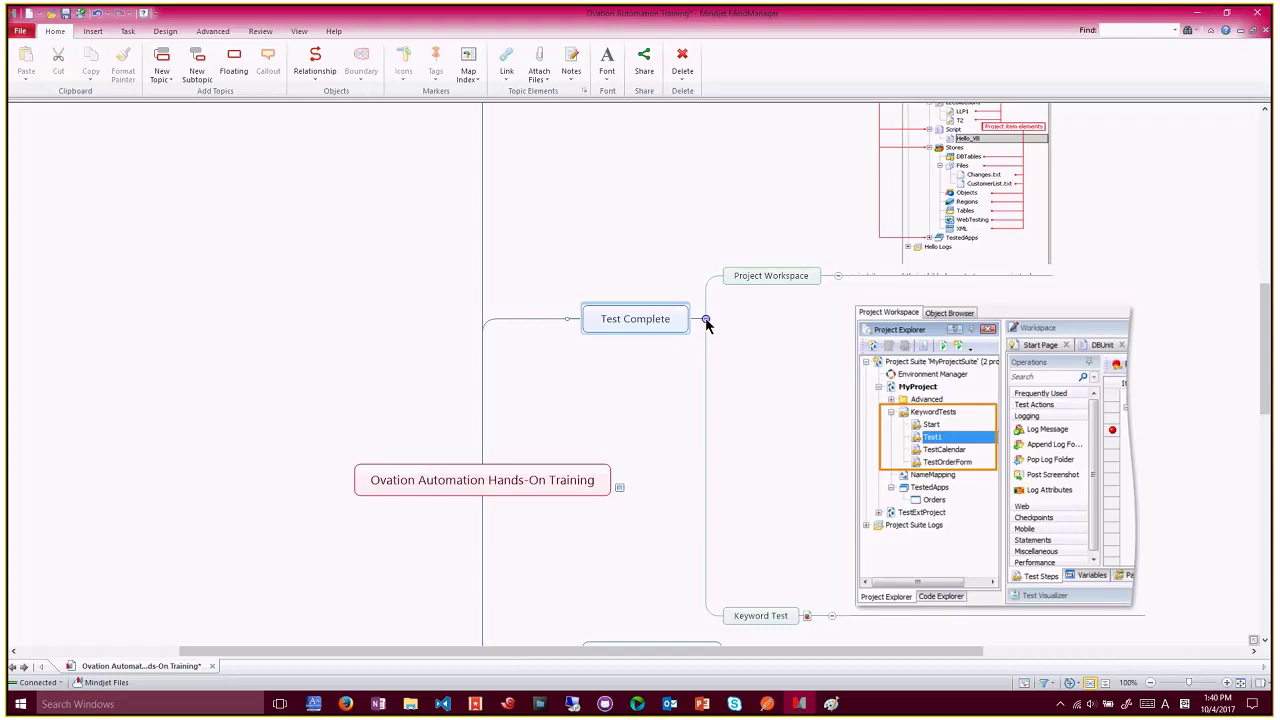
pyautogui.click(705, 320)
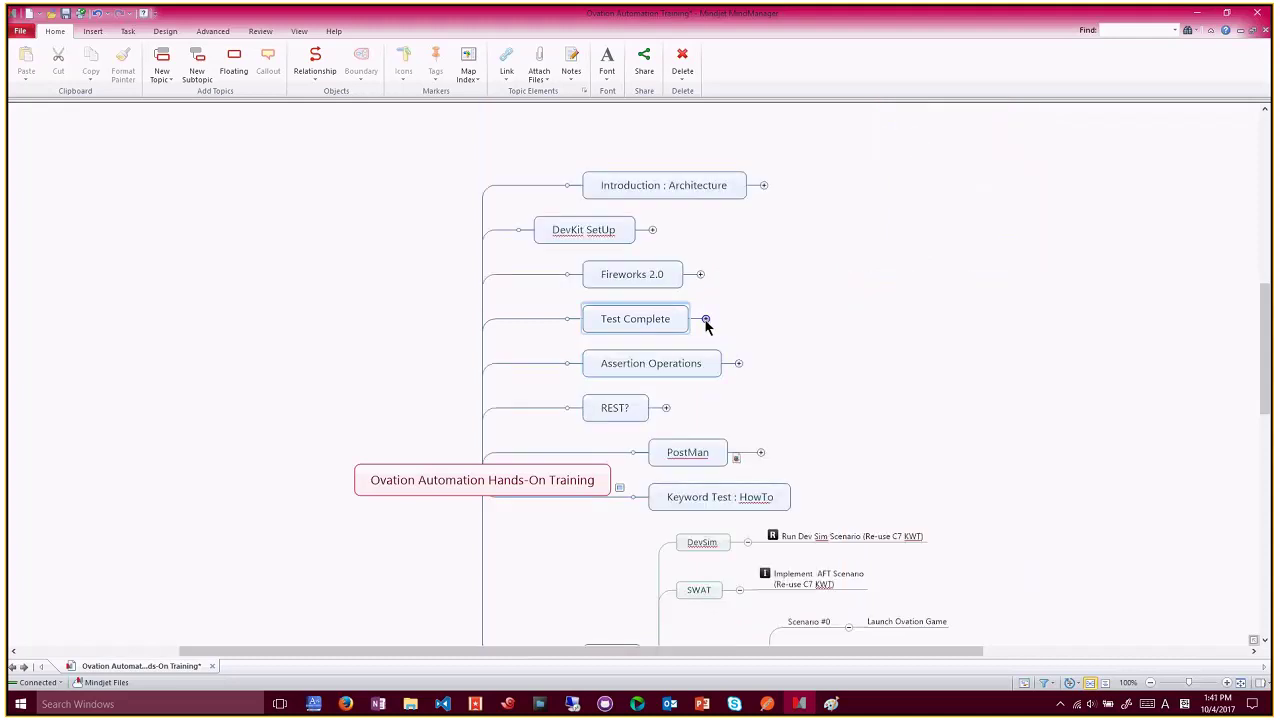
pyautogui.click(705, 319)
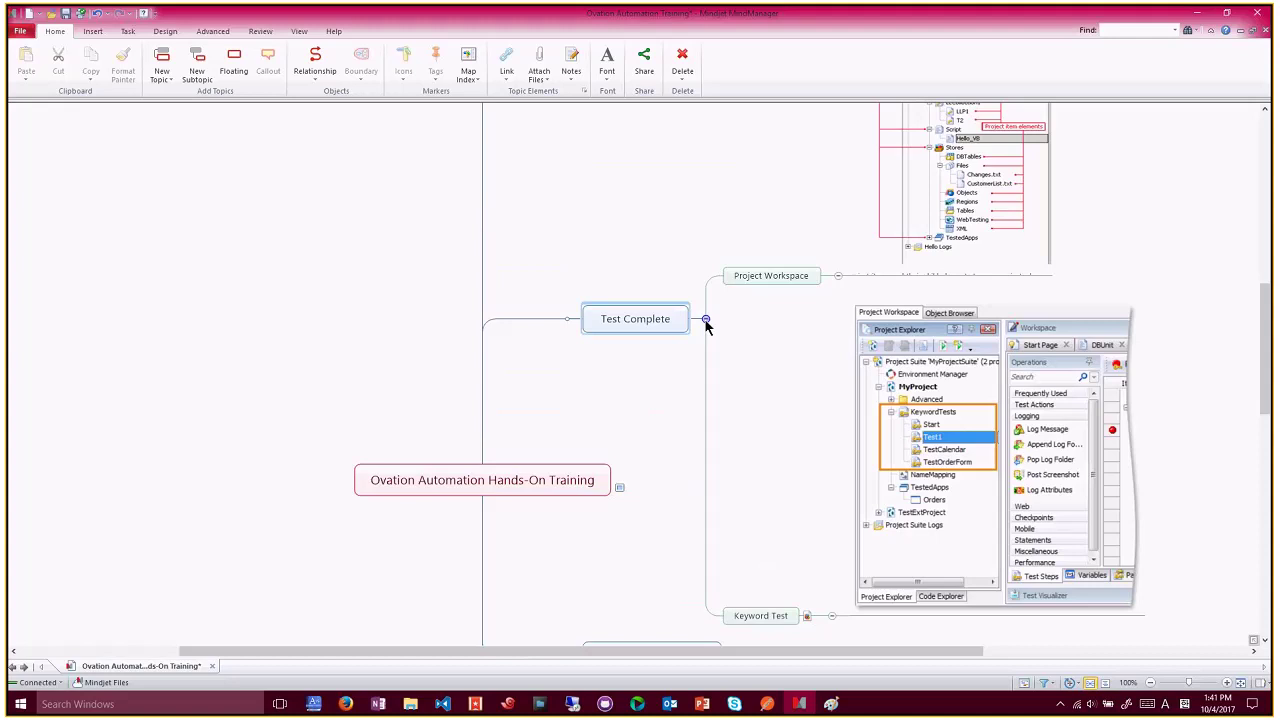
# Fold Test Complete, briefly view the Assertion Operations list, then open REST? to show HTTP and REST.
pyautogui.click(705, 320)
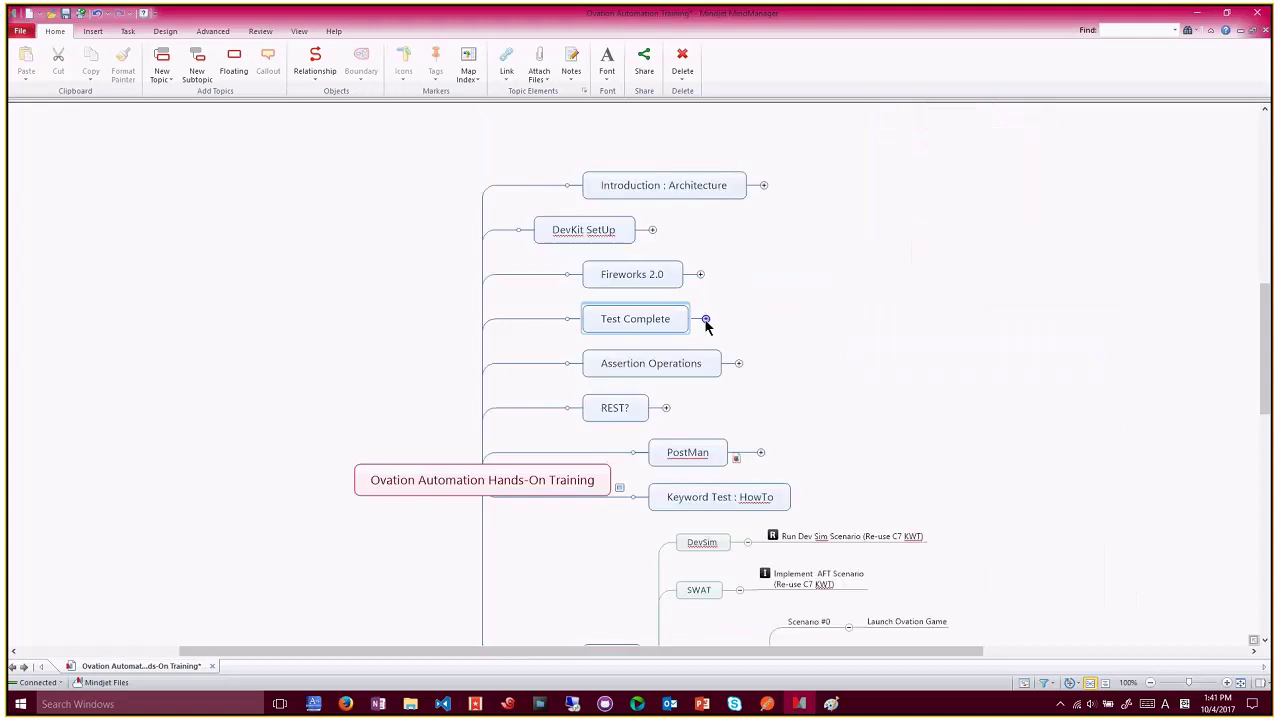
pyautogui.click(738, 363)
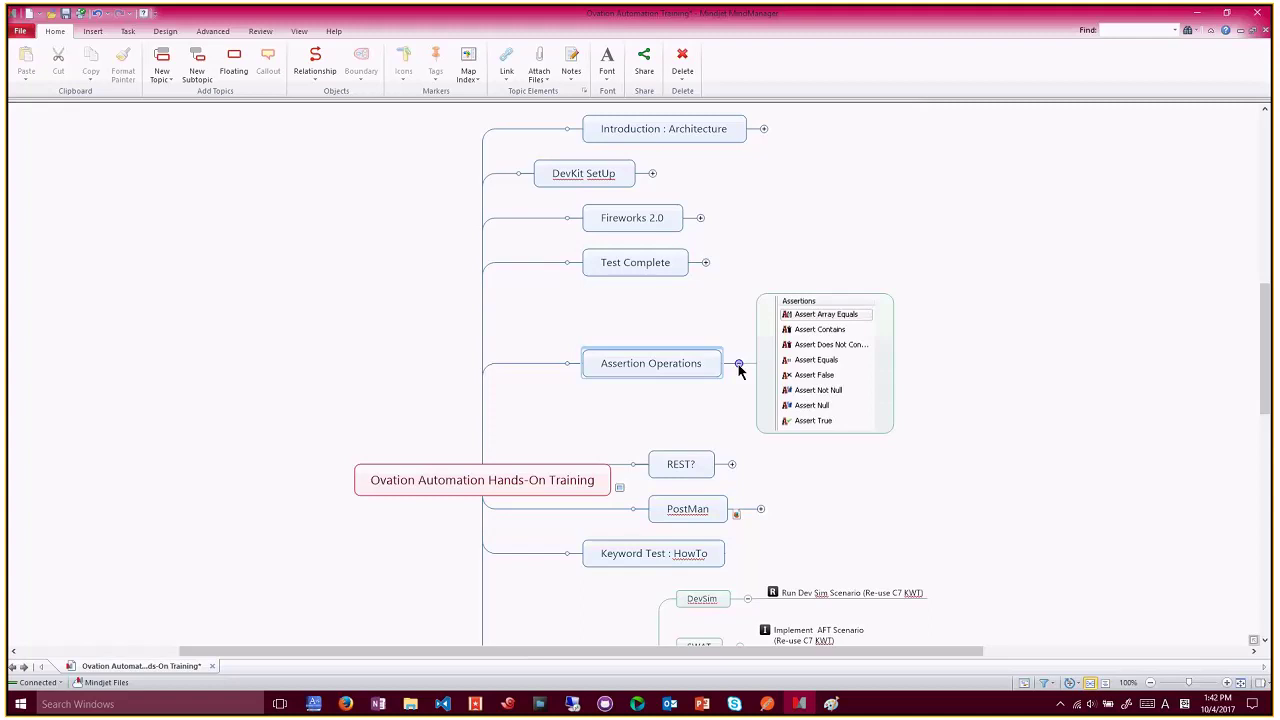
pyautogui.click(738, 364)
pyautogui.click(665, 408)
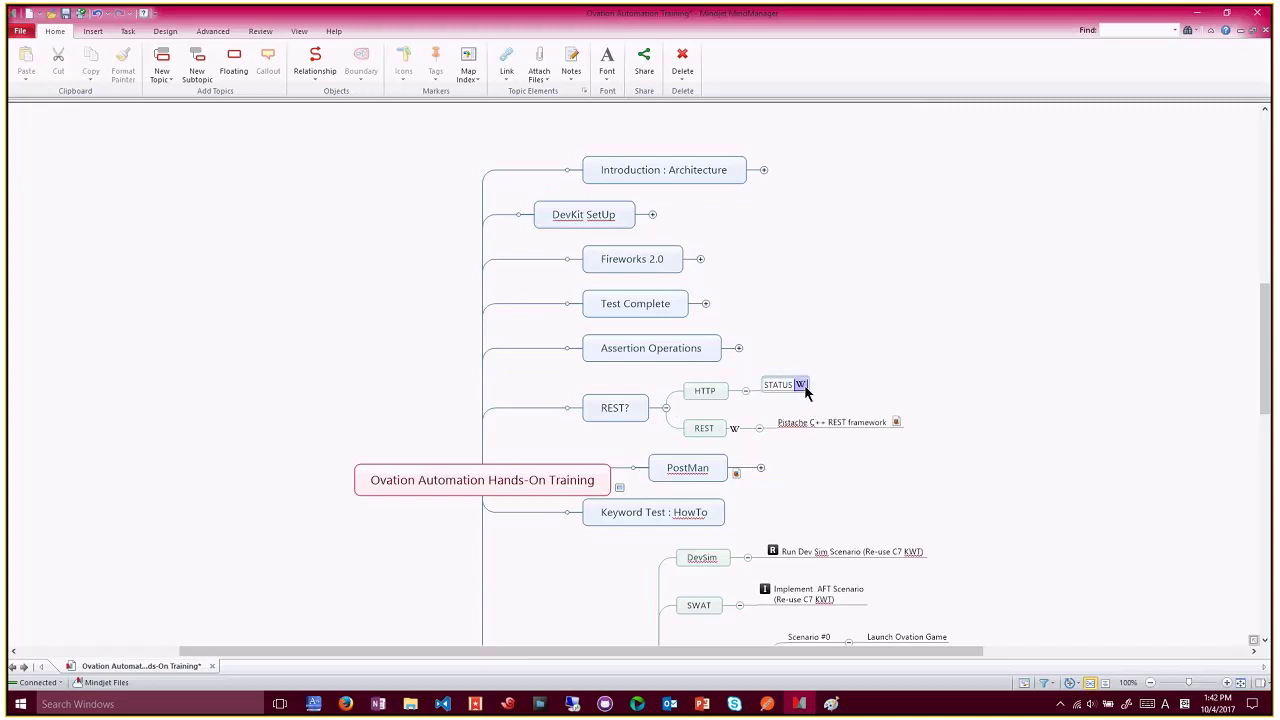
# Open the HTTP status codes reference linked from the STATUS topic.
pyautogui.click(801, 385)
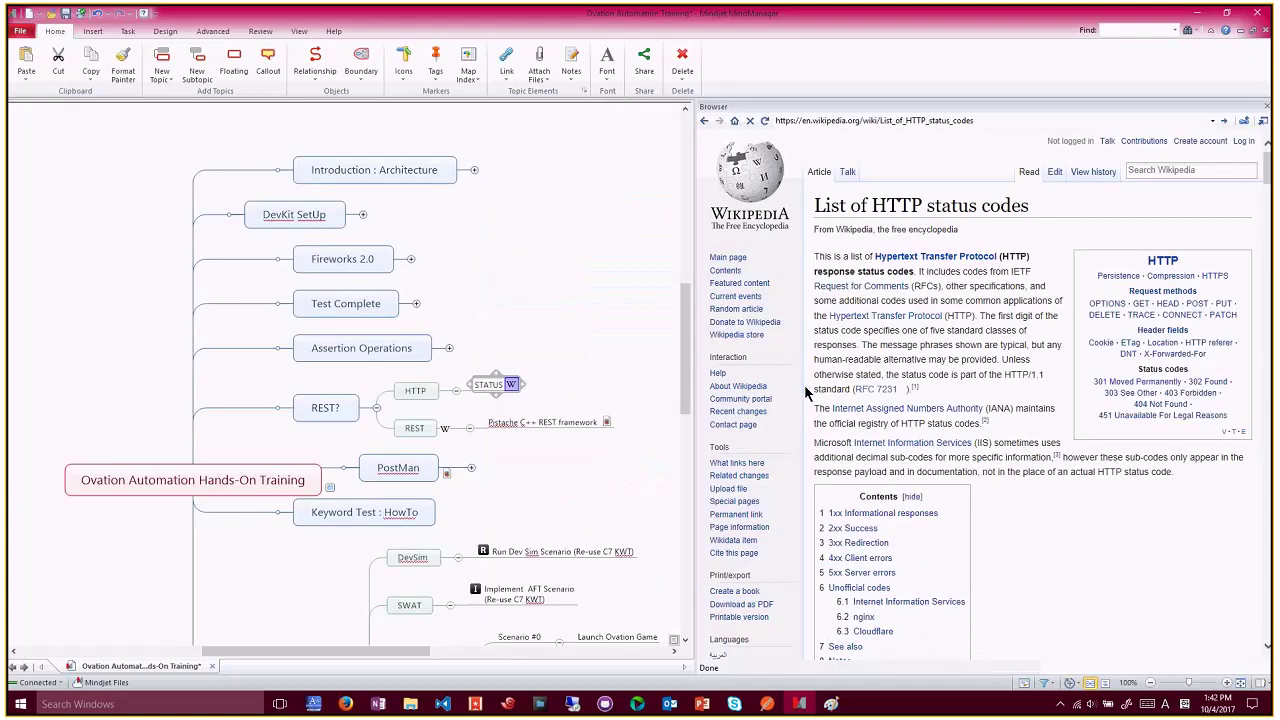
pyautogui.scroll(-3, 1016, 514)
pyautogui.scroll(-8, 1016, 516)
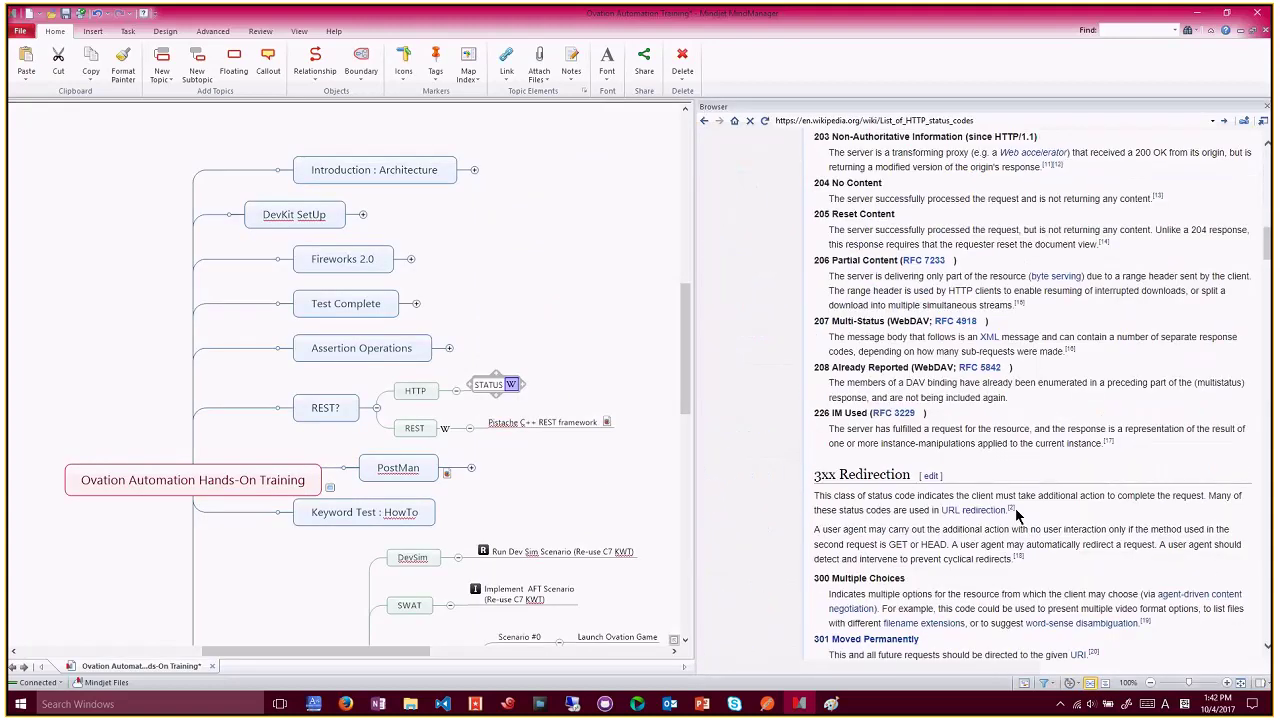
pyautogui.scroll(2, 1016, 516)
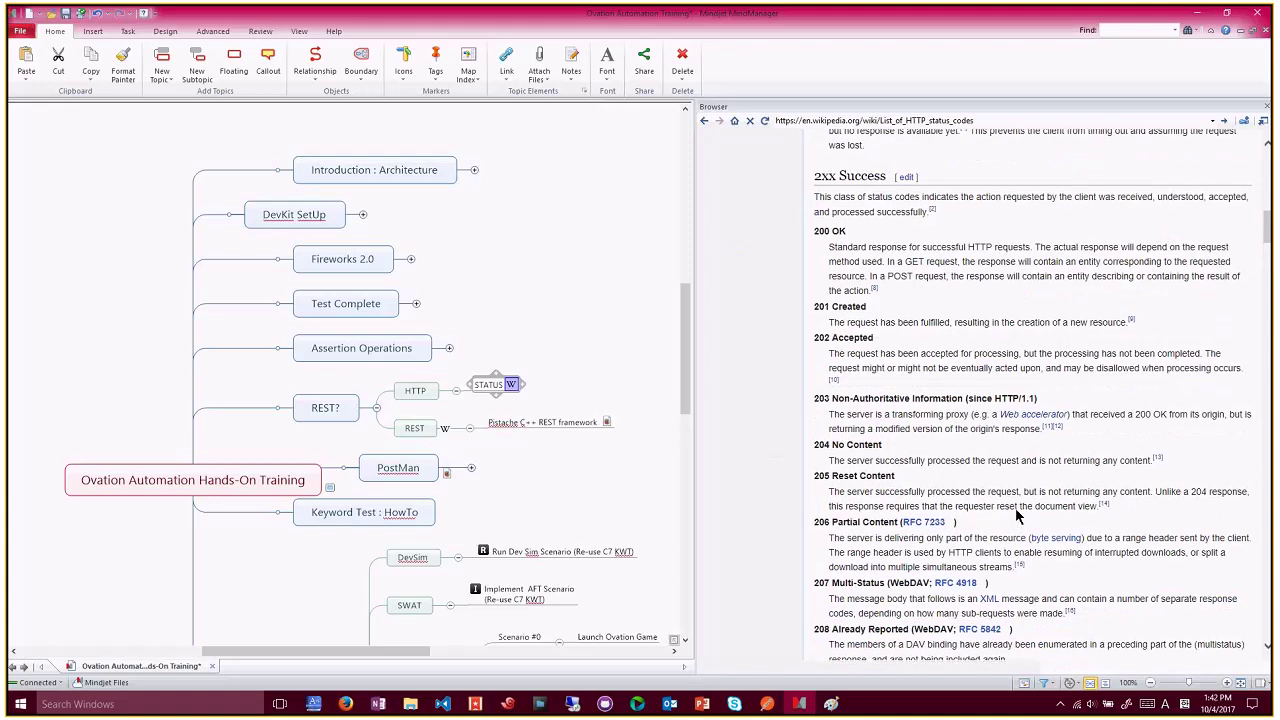
pyautogui.scroll(-1, 1015, 514)
pyautogui.scroll(2, 1016, 514)
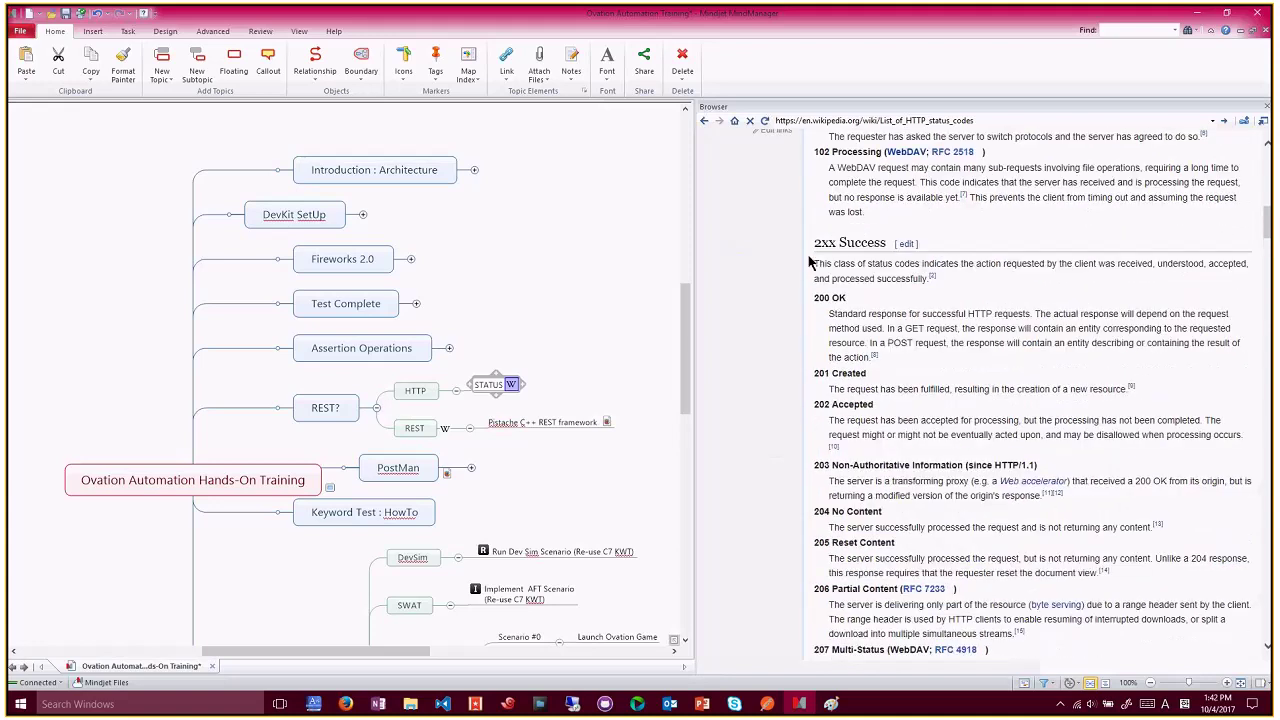
pyautogui.moveTo(814, 243); pyautogui.dragTo(874, 248)
# Read down the rest of the status codes page, then close the browser pane.
pyautogui.scroll(-1, 918, 350)
pyautogui.scroll(-7, 918, 350)
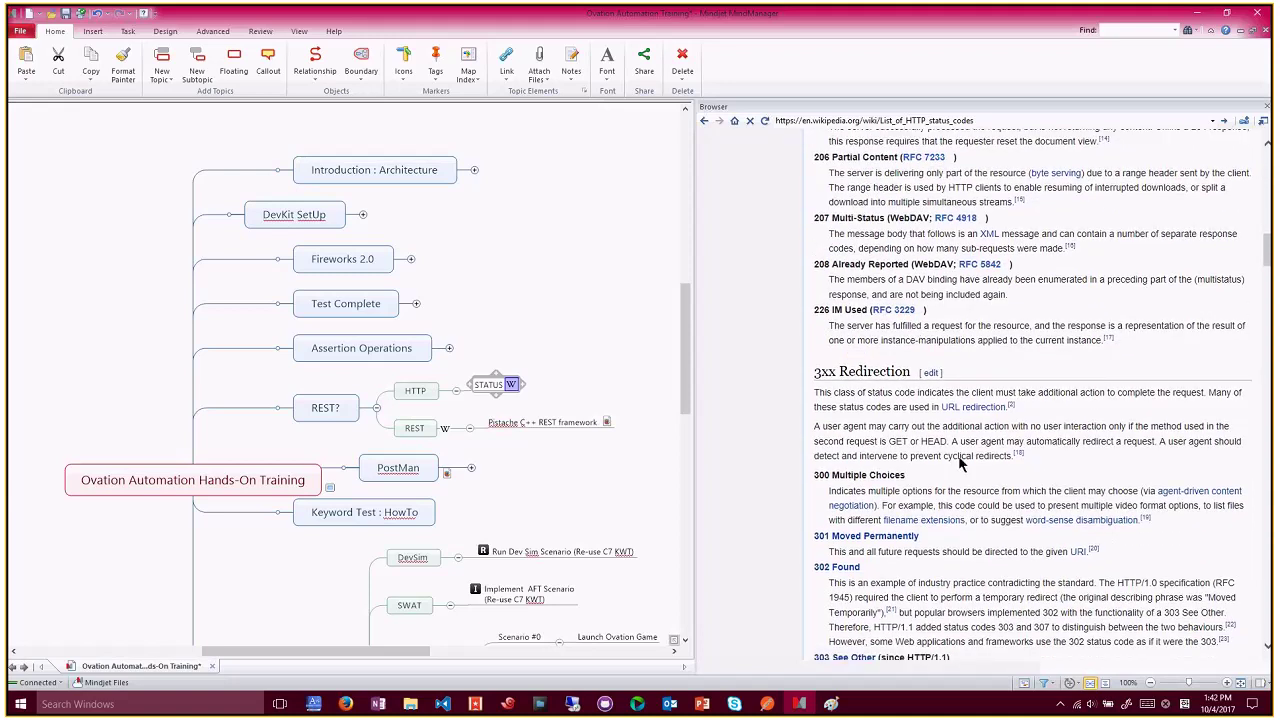
pyautogui.scroll(-5, 918, 350)
pyautogui.scroll(-3, 958, 457)
pyautogui.scroll(-10, 958, 457)
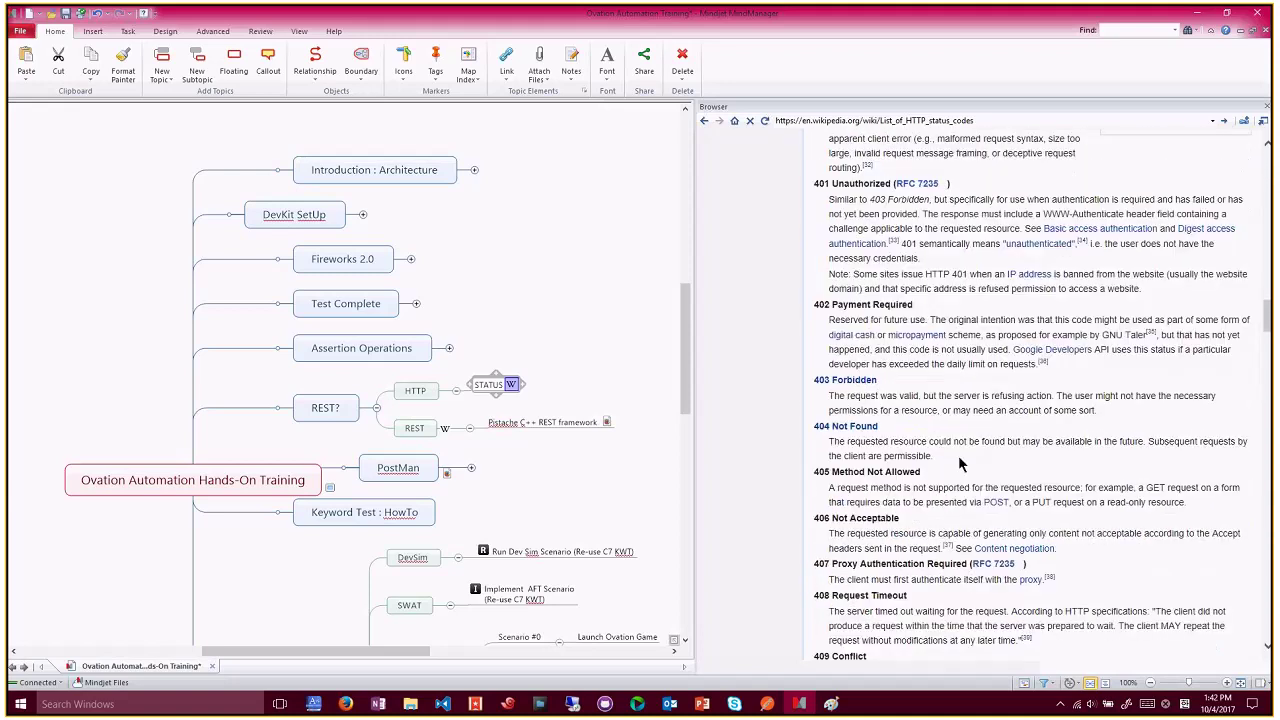
pyautogui.scroll(-15, 958, 460)
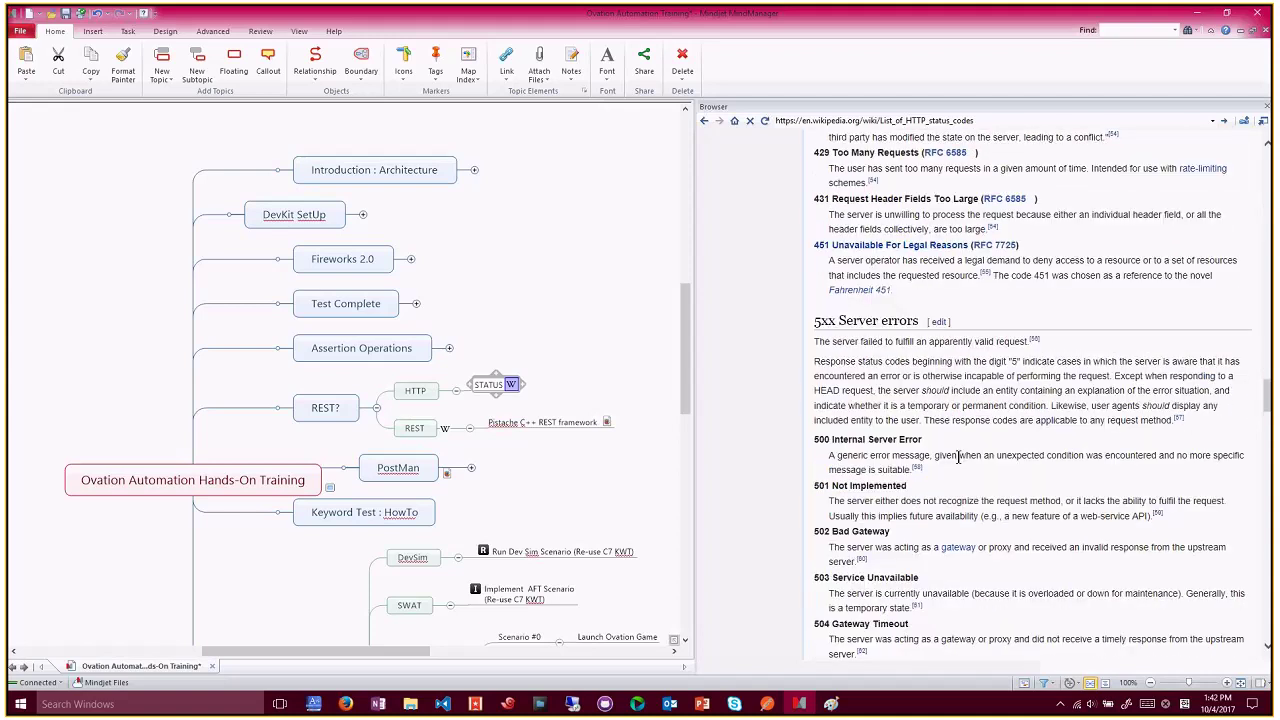
pyautogui.scroll(-10, 958, 457)
pyautogui.scroll(-10, 958, 457)
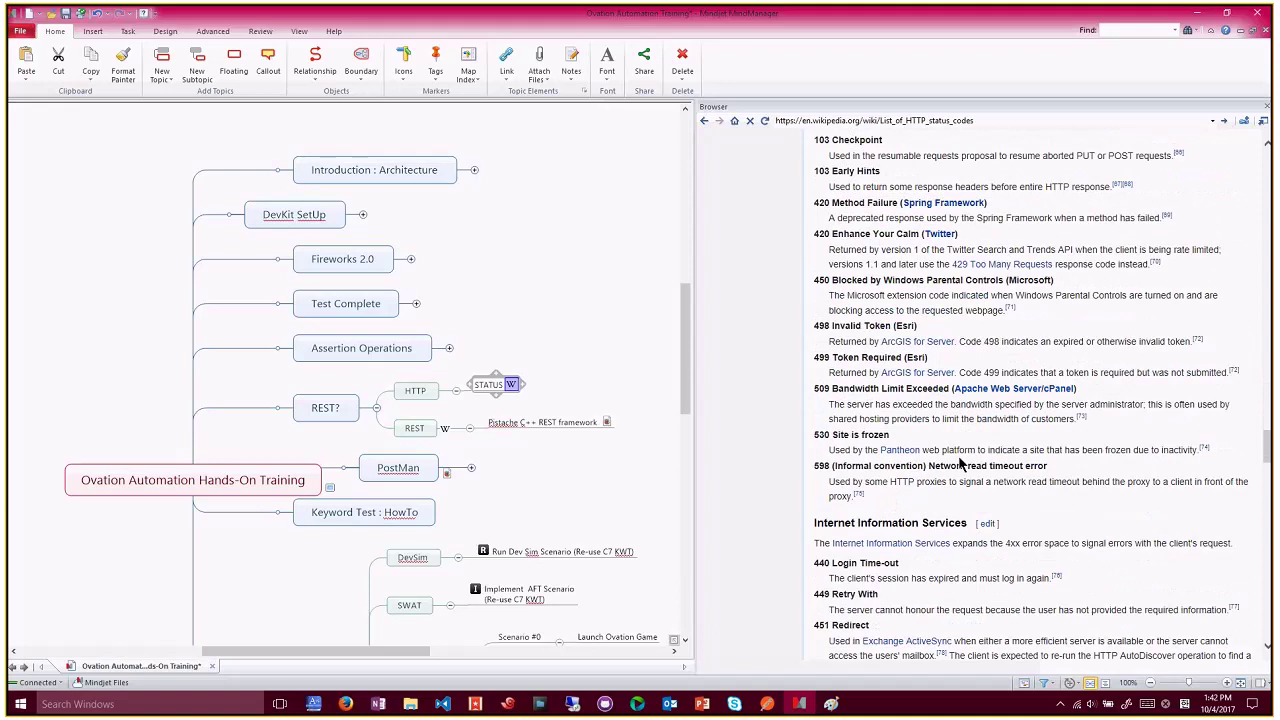
pyautogui.scroll(20, 958, 457)
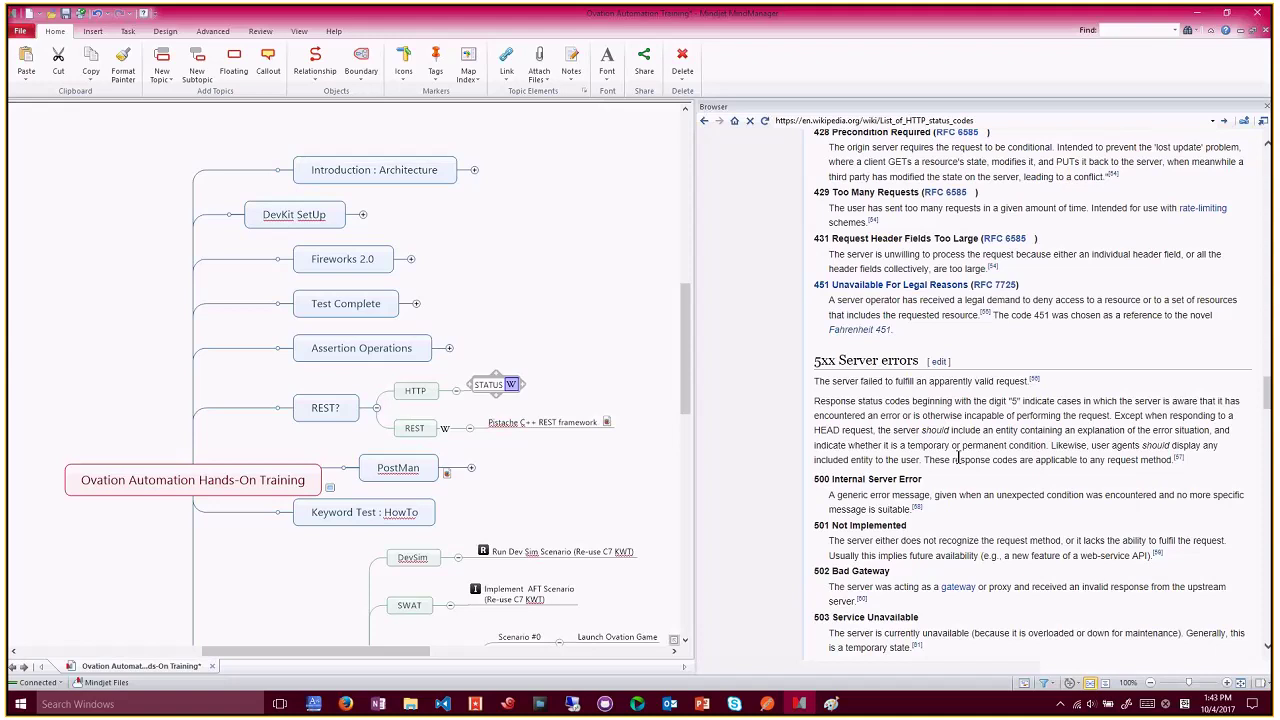
pyautogui.click(1266, 106)
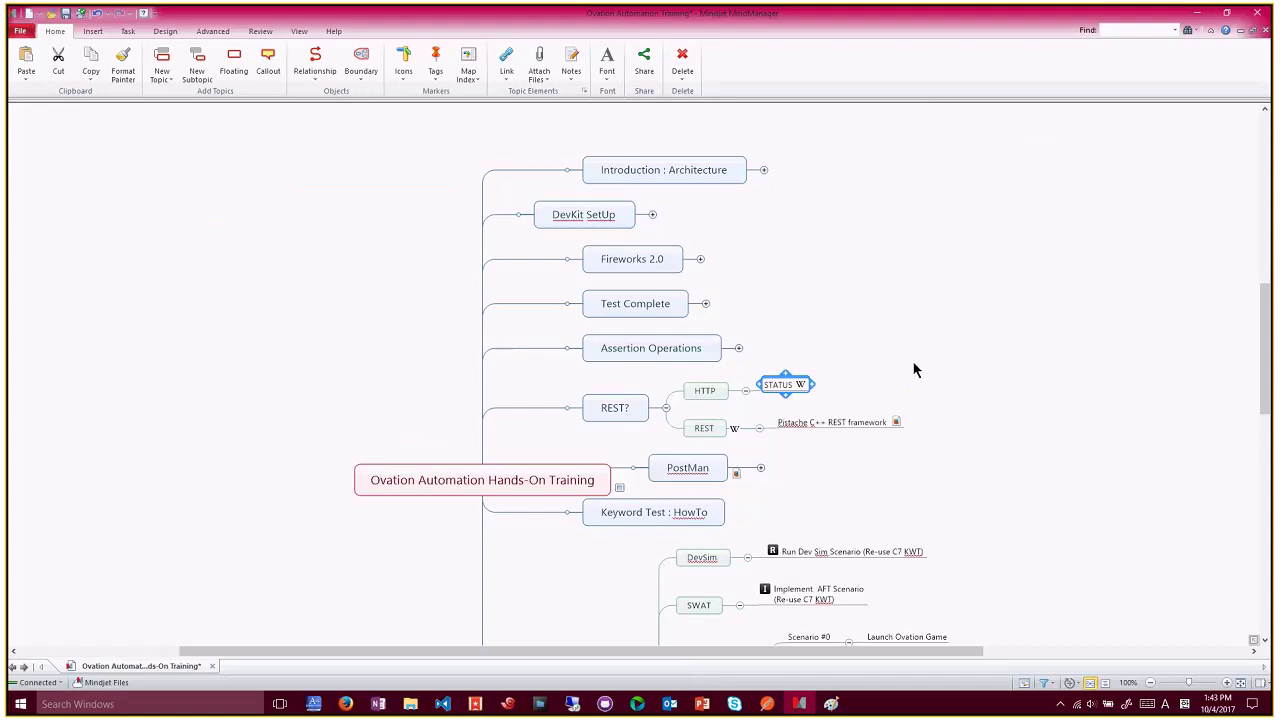
pyautogui.click(895, 422)
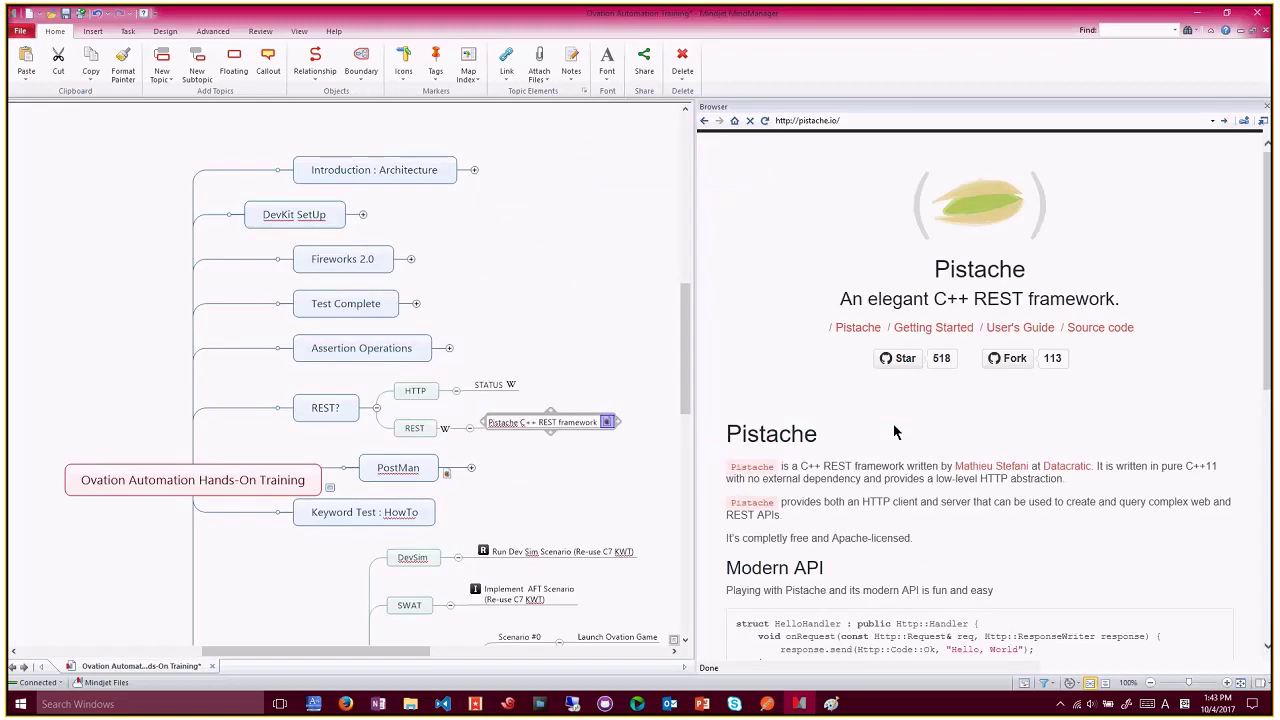
pyautogui.scroll(-6, 893, 423)
pyautogui.scroll(5, 893, 423)
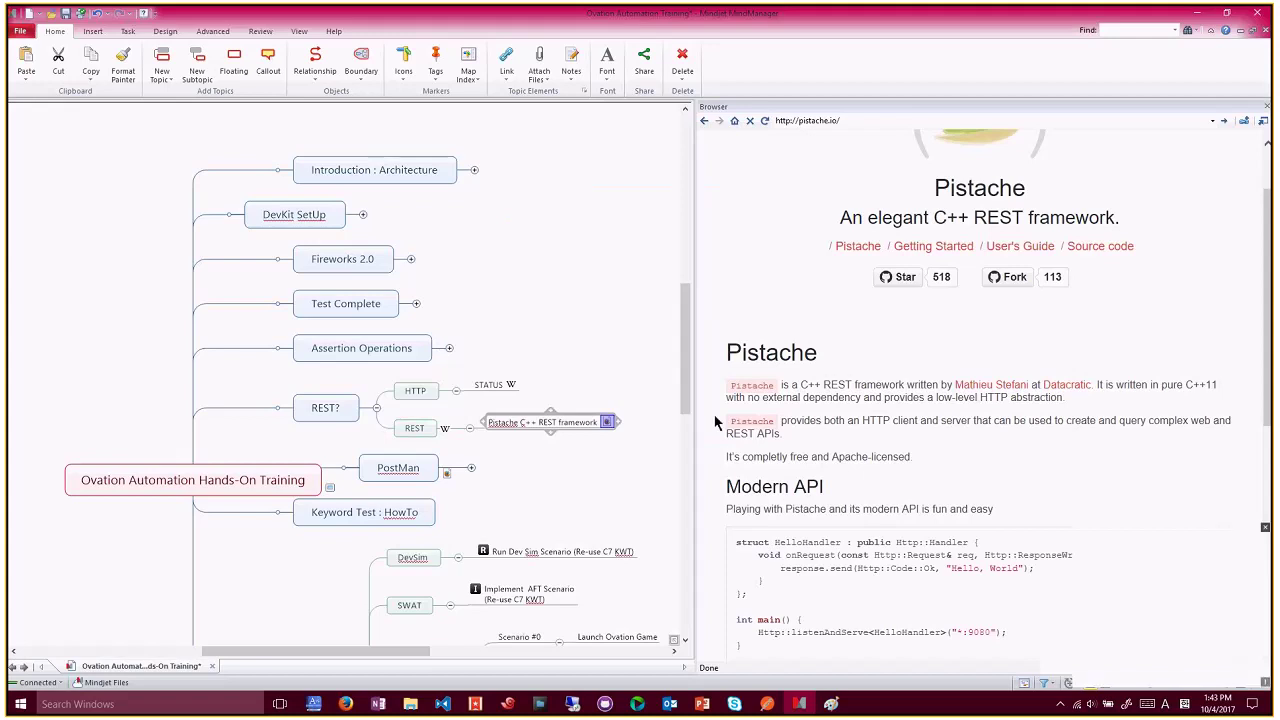
# Open the REST topic's Wikipedia 'Representational state transfer' article and scroll through it.
pyautogui.click(445, 428)
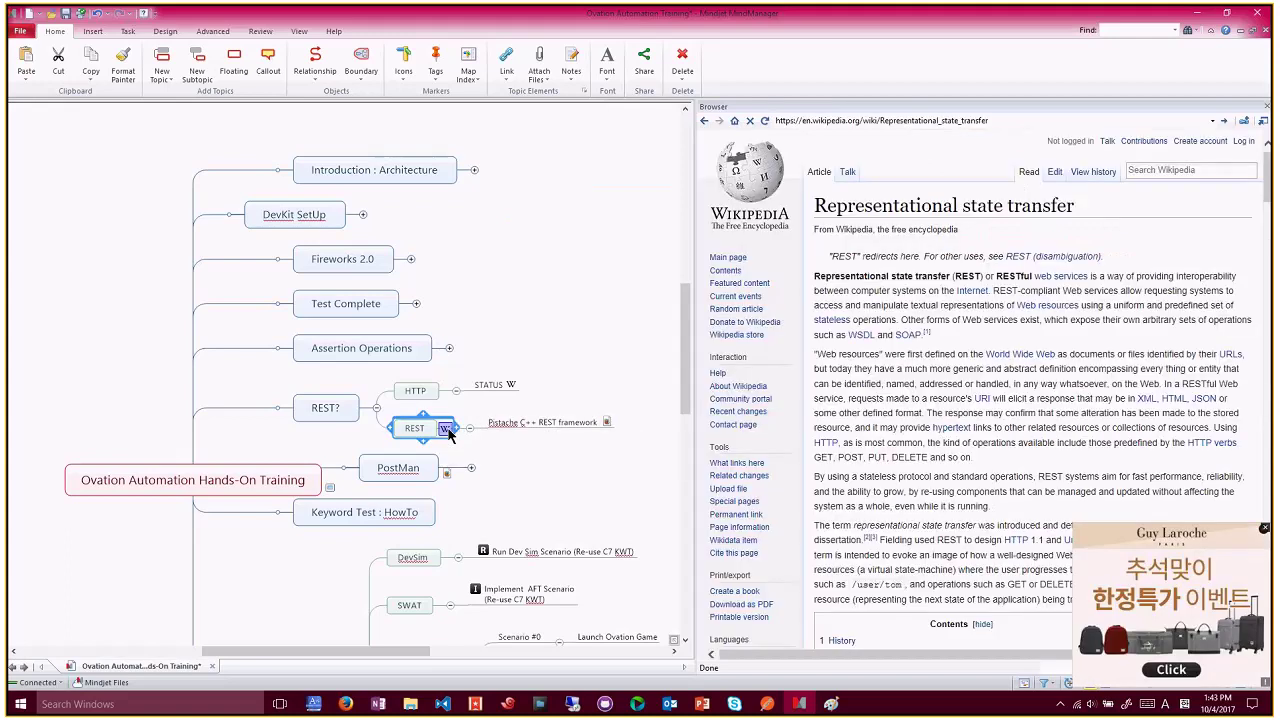
pyautogui.scroll(-10, 913, 425)
pyautogui.scroll(3, 913, 425)
pyautogui.scroll(1, 913, 425)
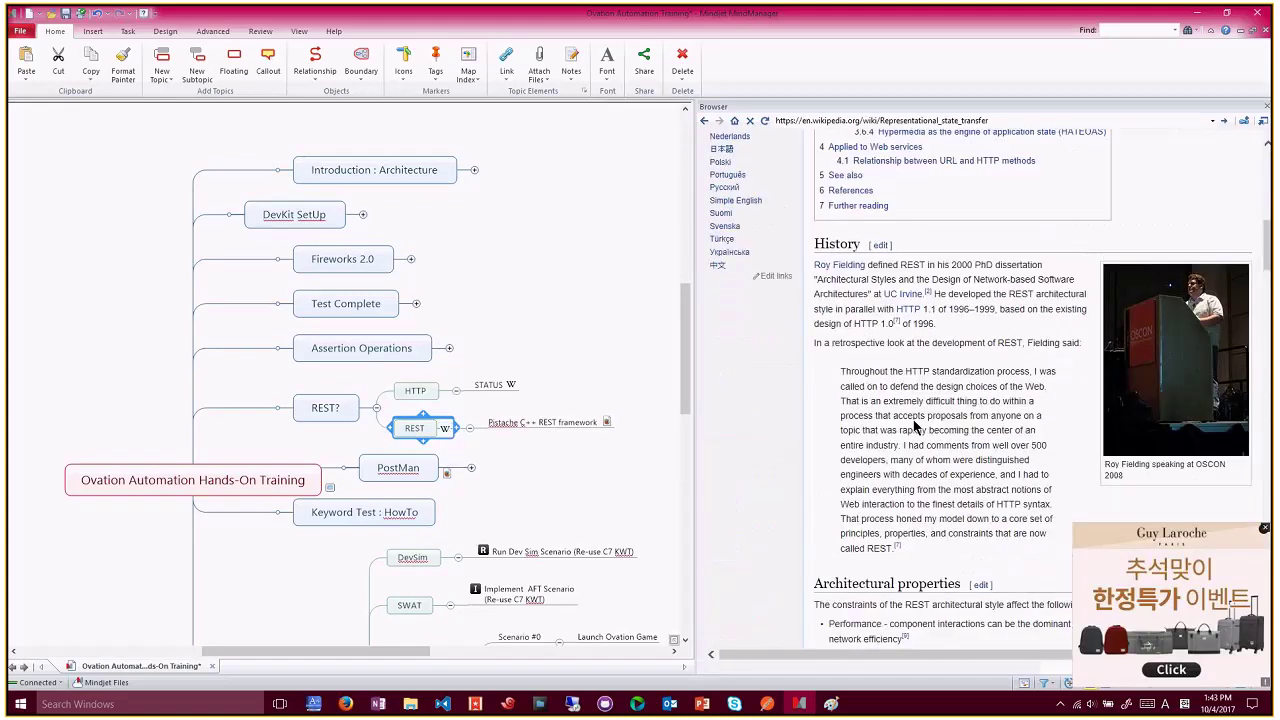
pyautogui.scroll(-8, 913, 425)
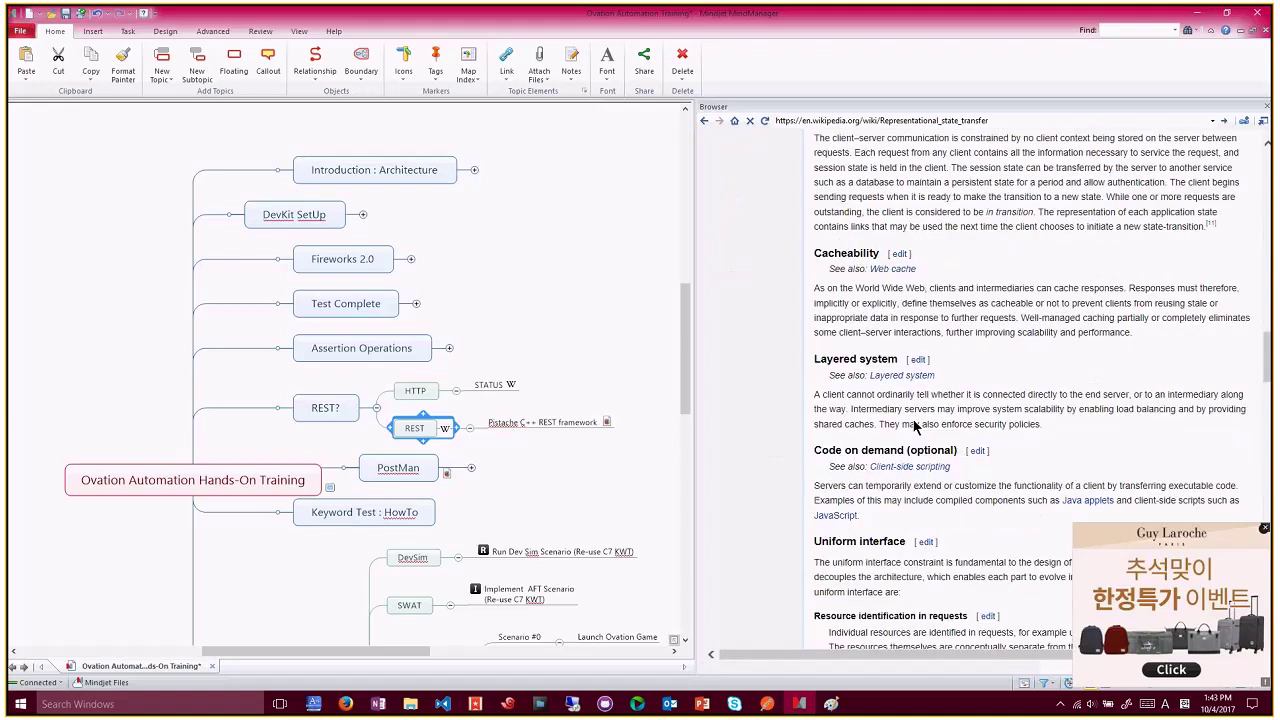
pyautogui.scroll(-10, 913, 425)
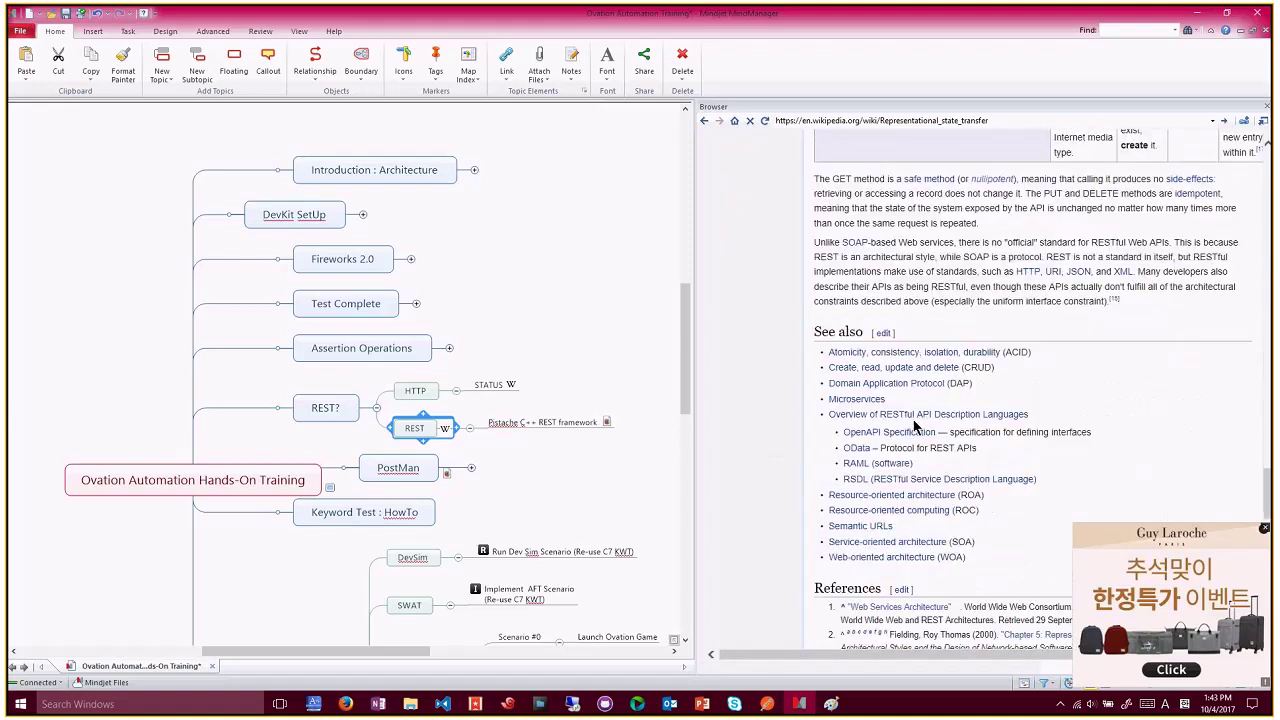
pyautogui.scroll(-8, 913, 425)
pyautogui.scroll(-3, 913, 425)
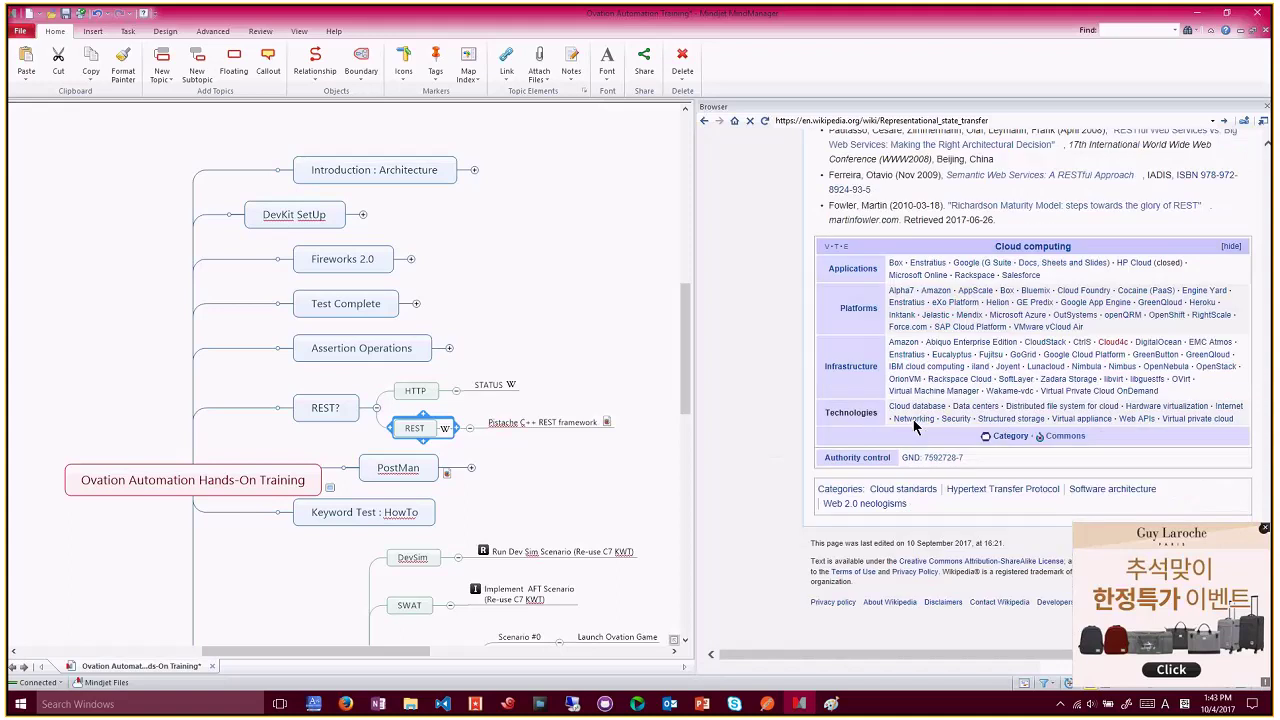
pyautogui.scroll(8, 913, 425)
pyautogui.scroll(5, 913, 425)
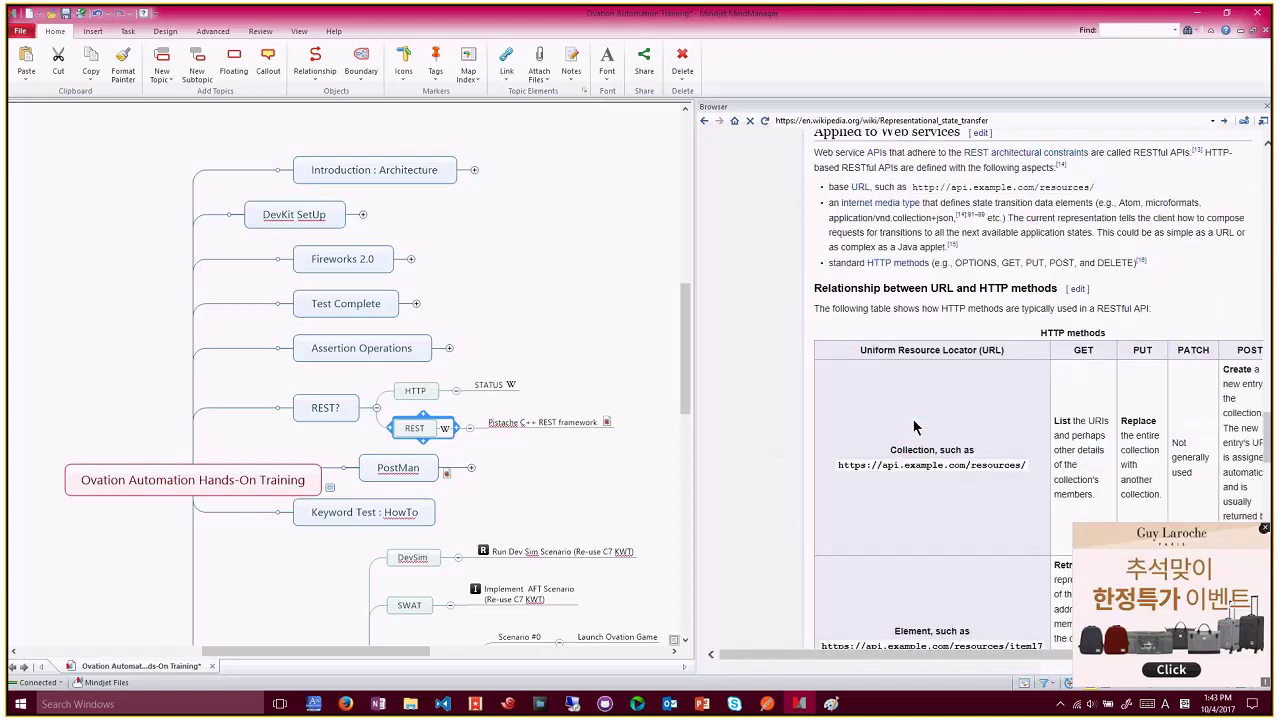
pyautogui.scroll(8, 913, 425)
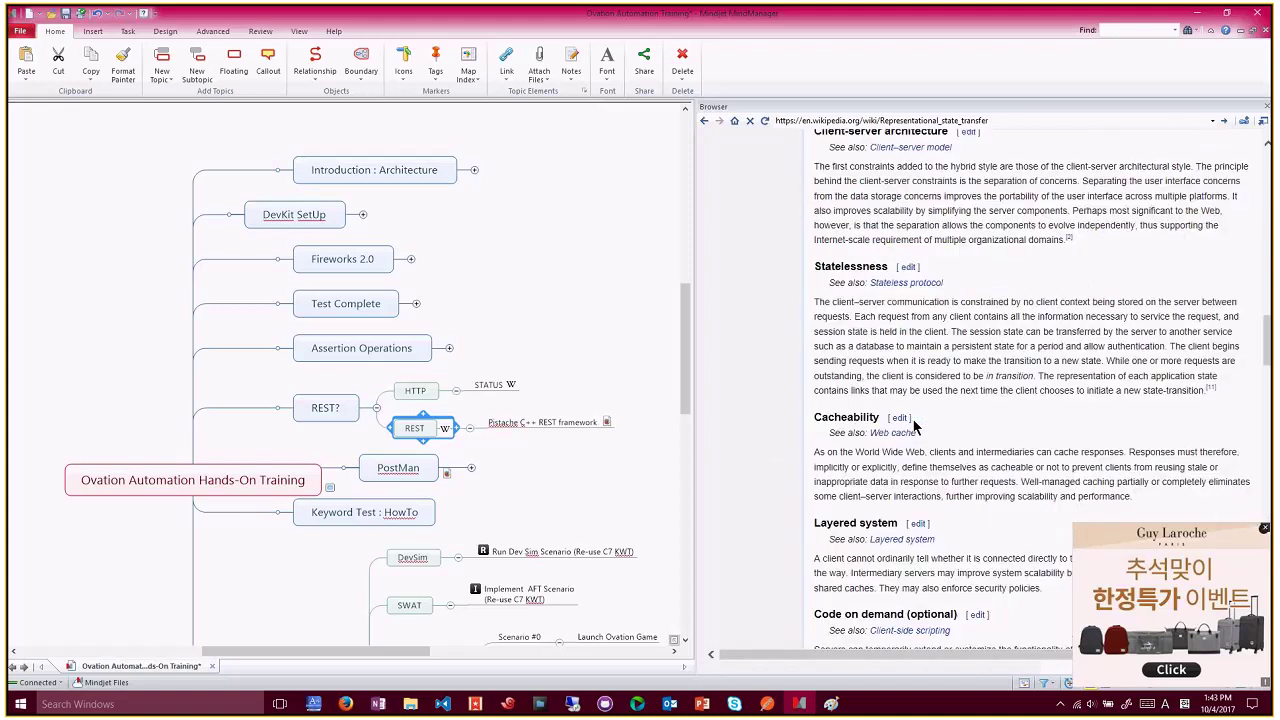
pyautogui.scroll(10, 913, 425)
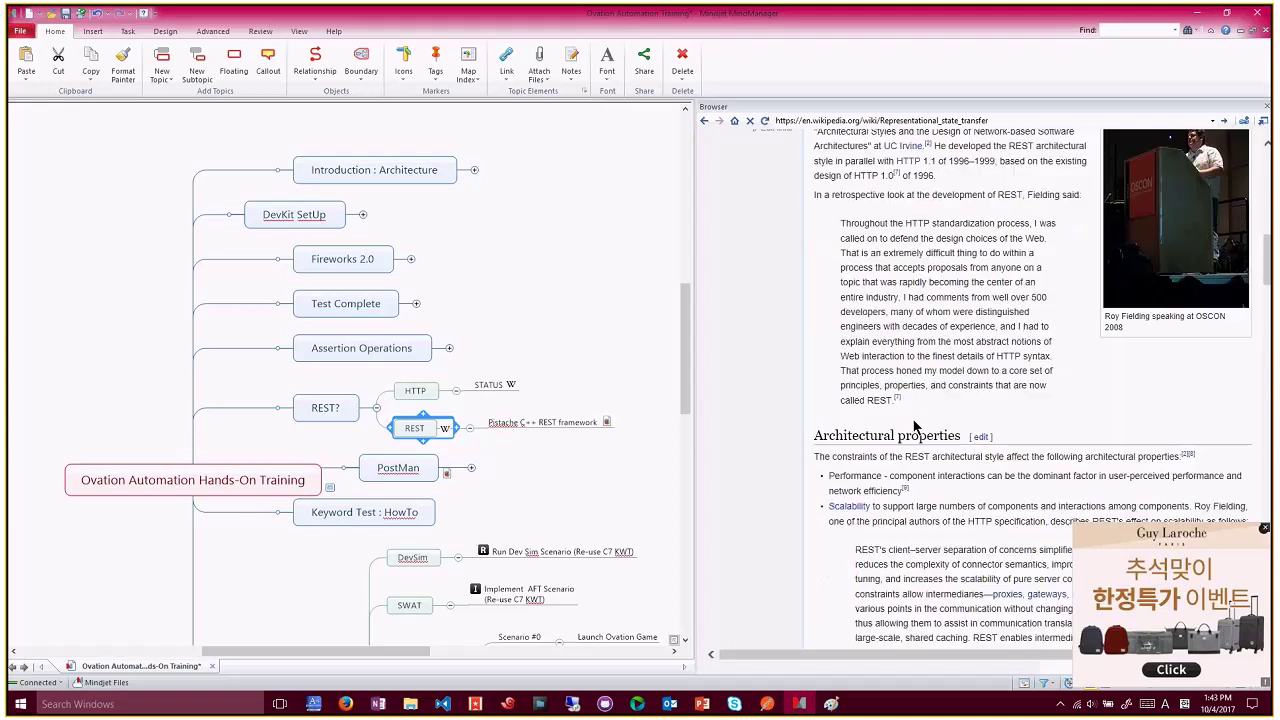
pyautogui.scroll(3, 913, 425)
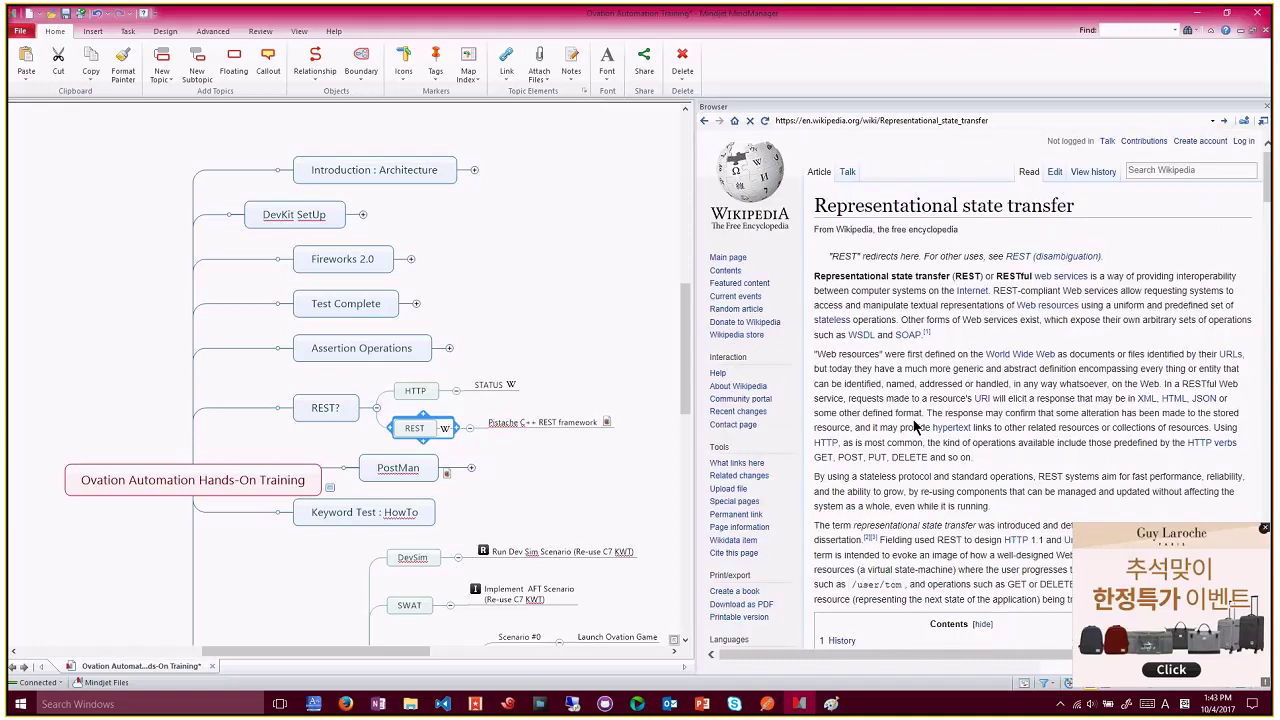
pyautogui.scroll(-1, 913, 425)
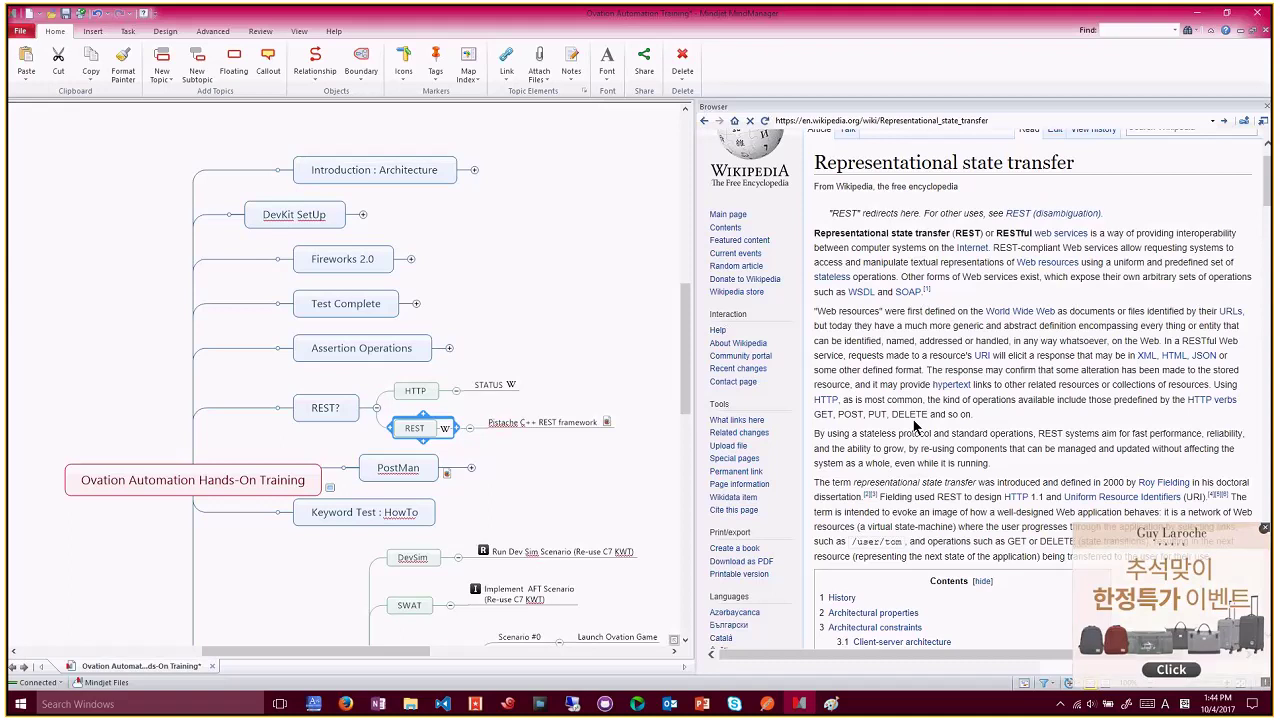
# Expand PostMan to show Install Postman quickly, Run it and How-To, then scroll down the map.
pyautogui.click(450, 477)
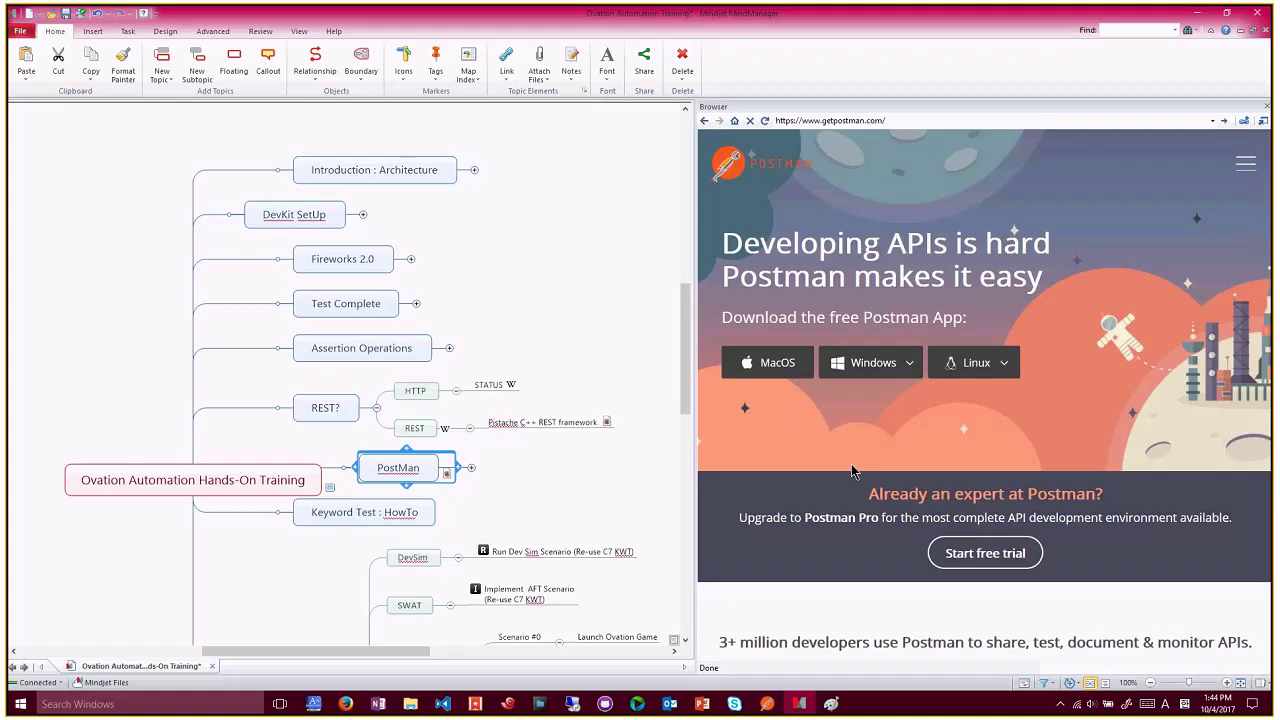
pyautogui.click(471, 468)
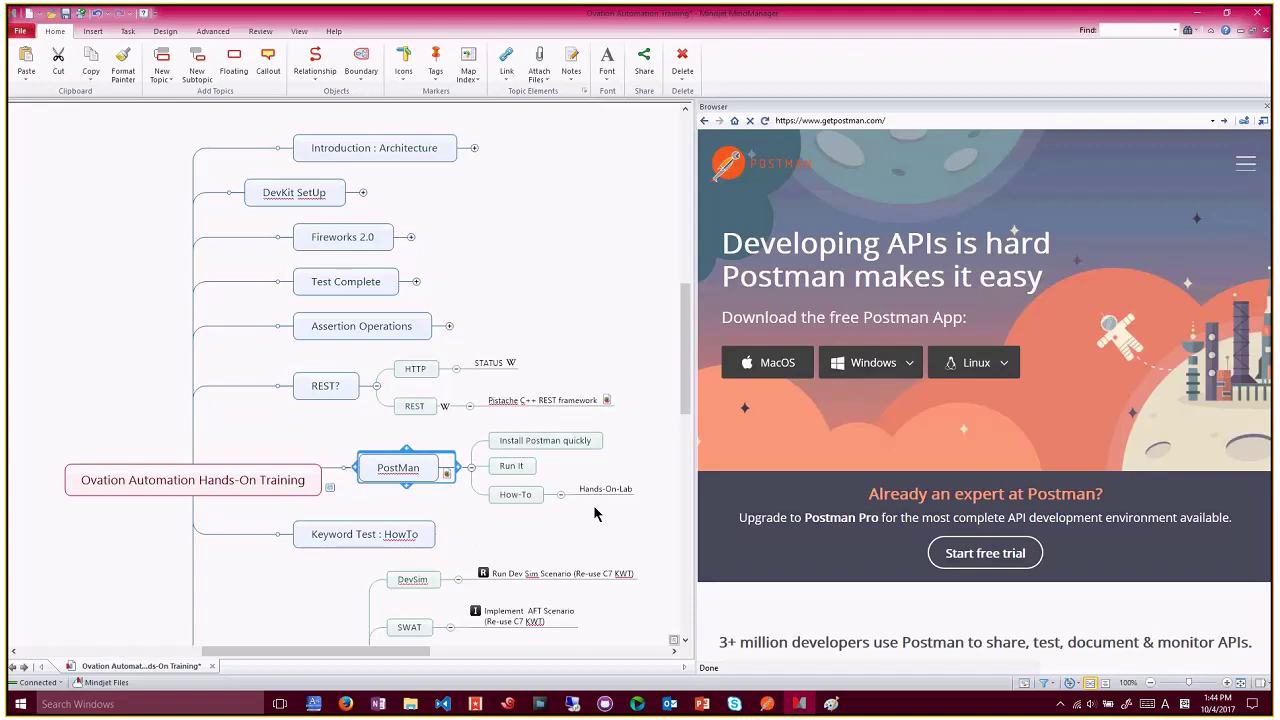
pyautogui.scroll(-3, 594, 513)
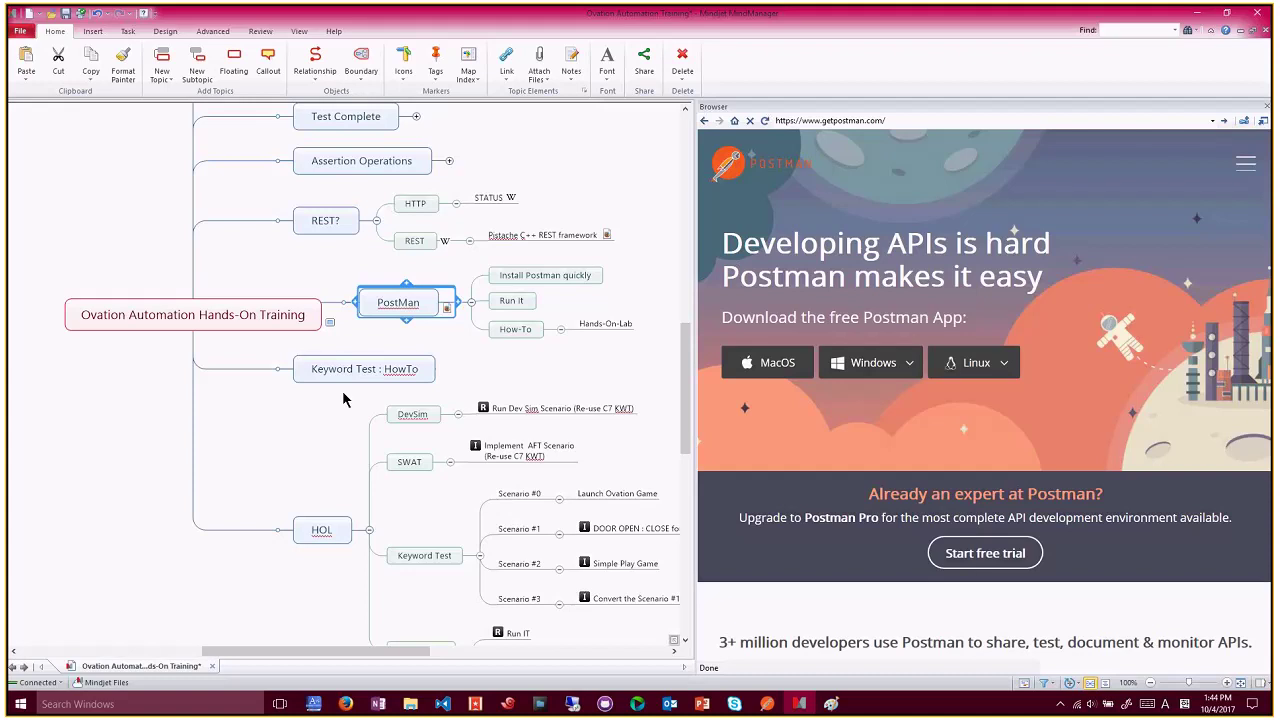
# Scroll down to Smoke Test, then select HOL and the Implement AFT Scenario topic under SWAT.
pyautogui.scroll(3, 345, 400)
pyautogui.scroll(-3, 345, 400)
pyautogui.scroll(-4, 292, 472)
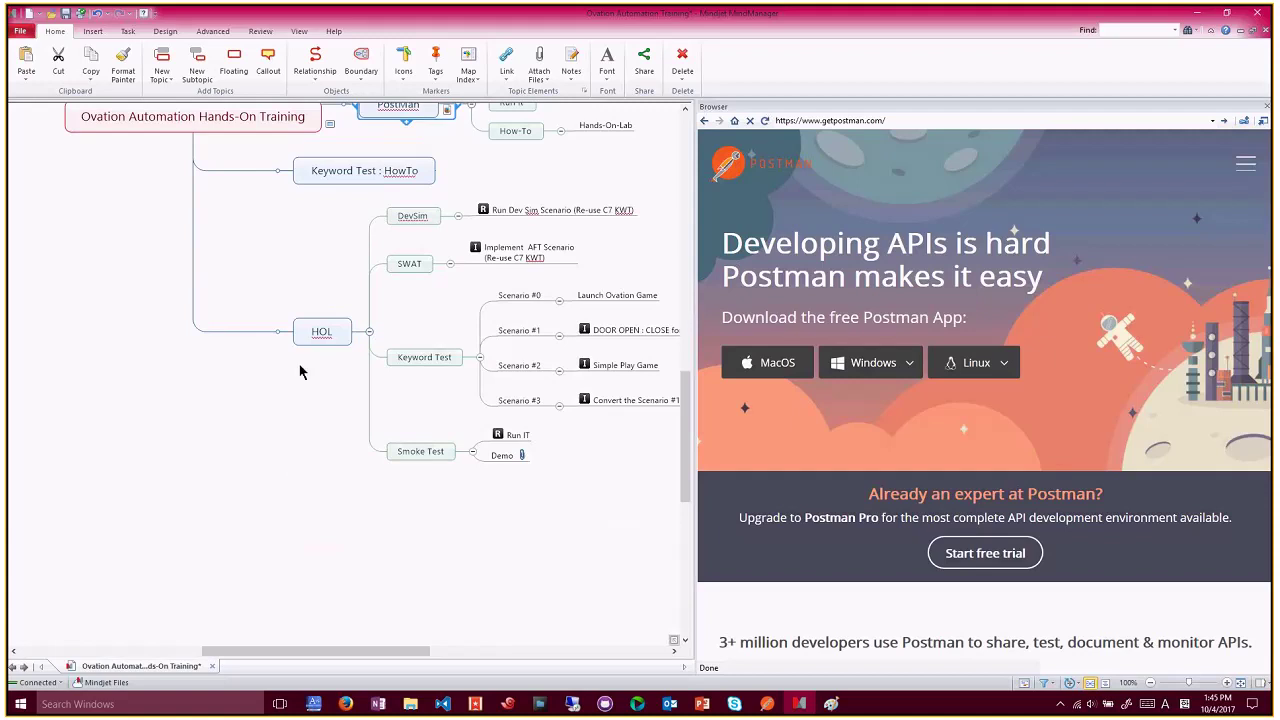
pyautogui.click(326, 326)
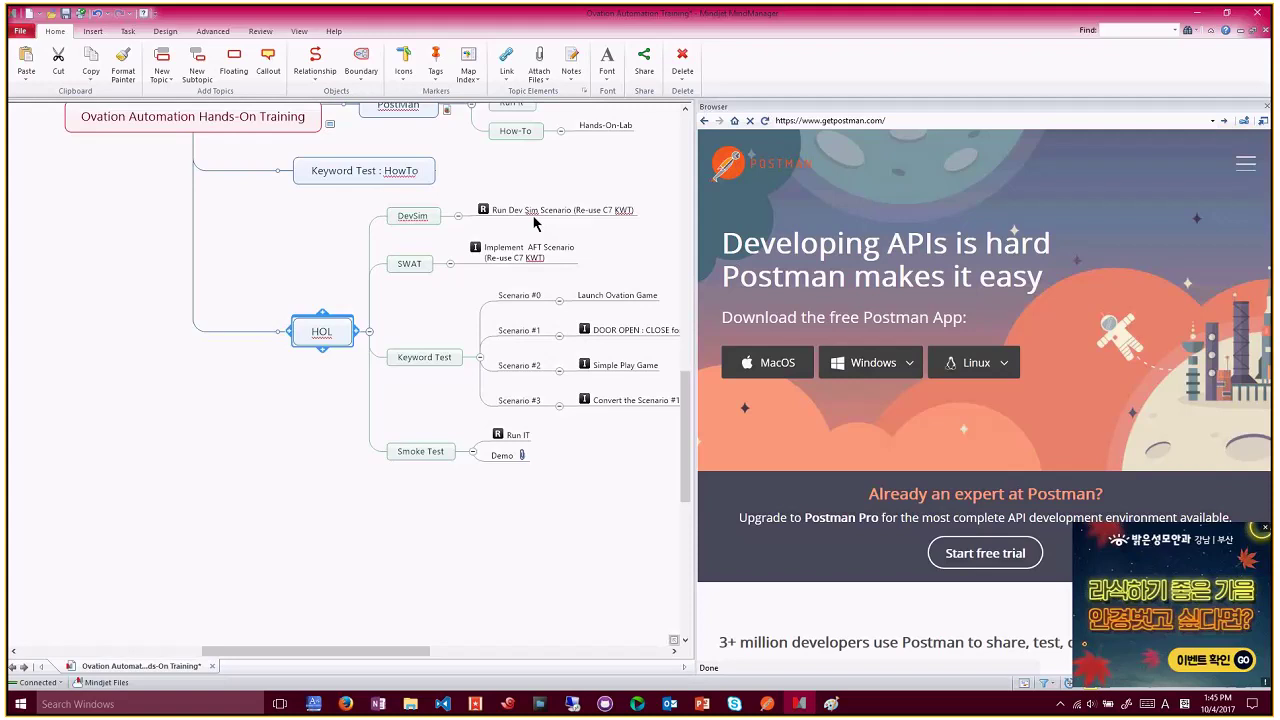
pyautogui.click(516, 258)
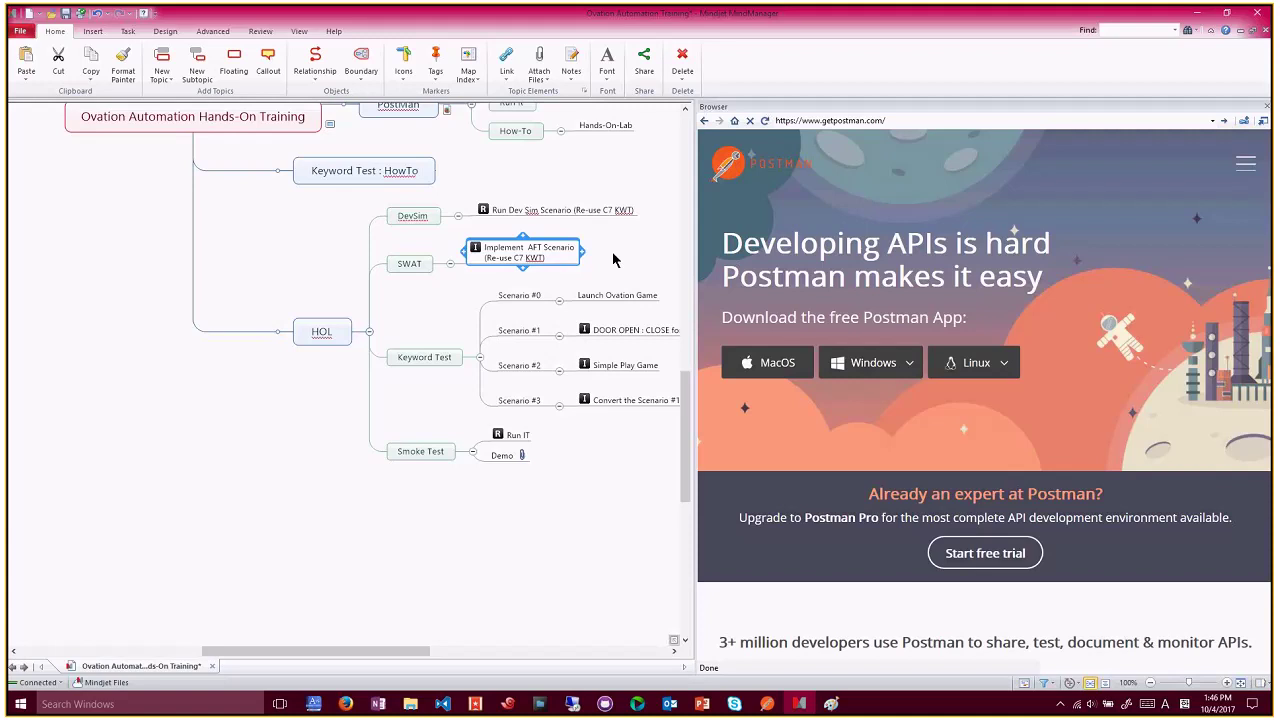
pyautogui.click(421, 364)
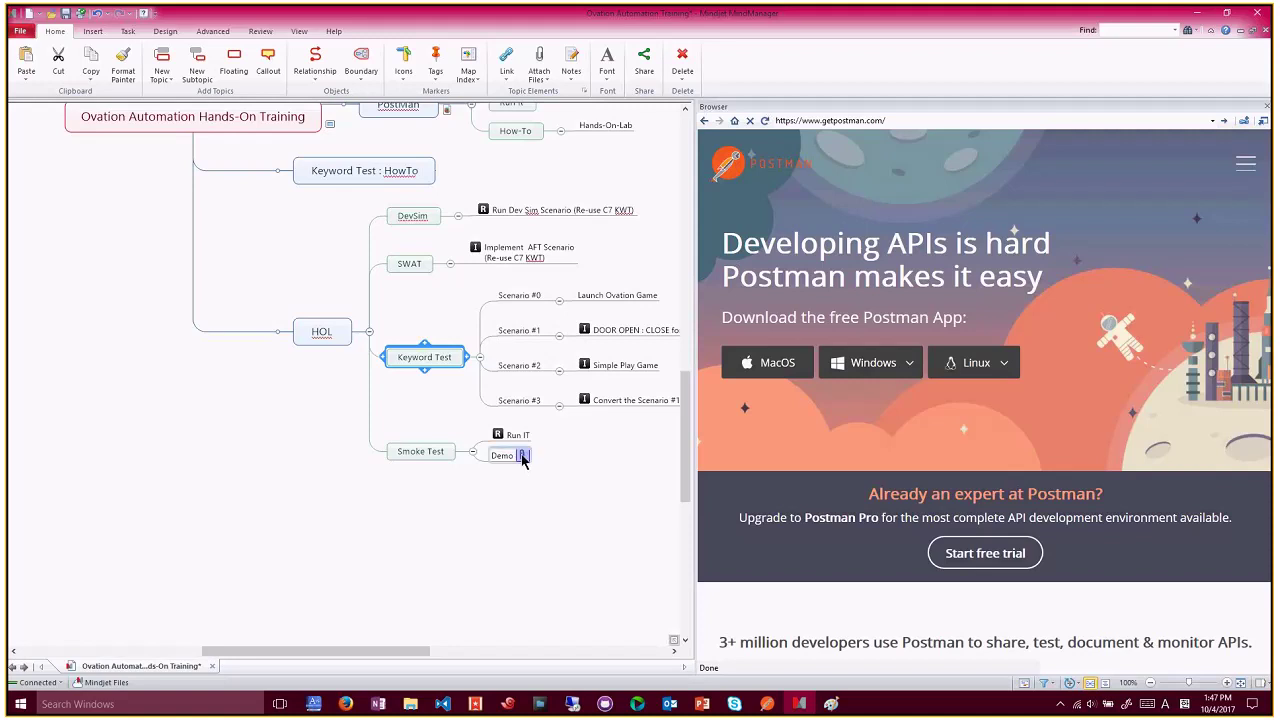
# Open the Smoke Test video attached to Demo, confirming the Open Attached File prompt.
pyautogui.moveTo(522, 458)
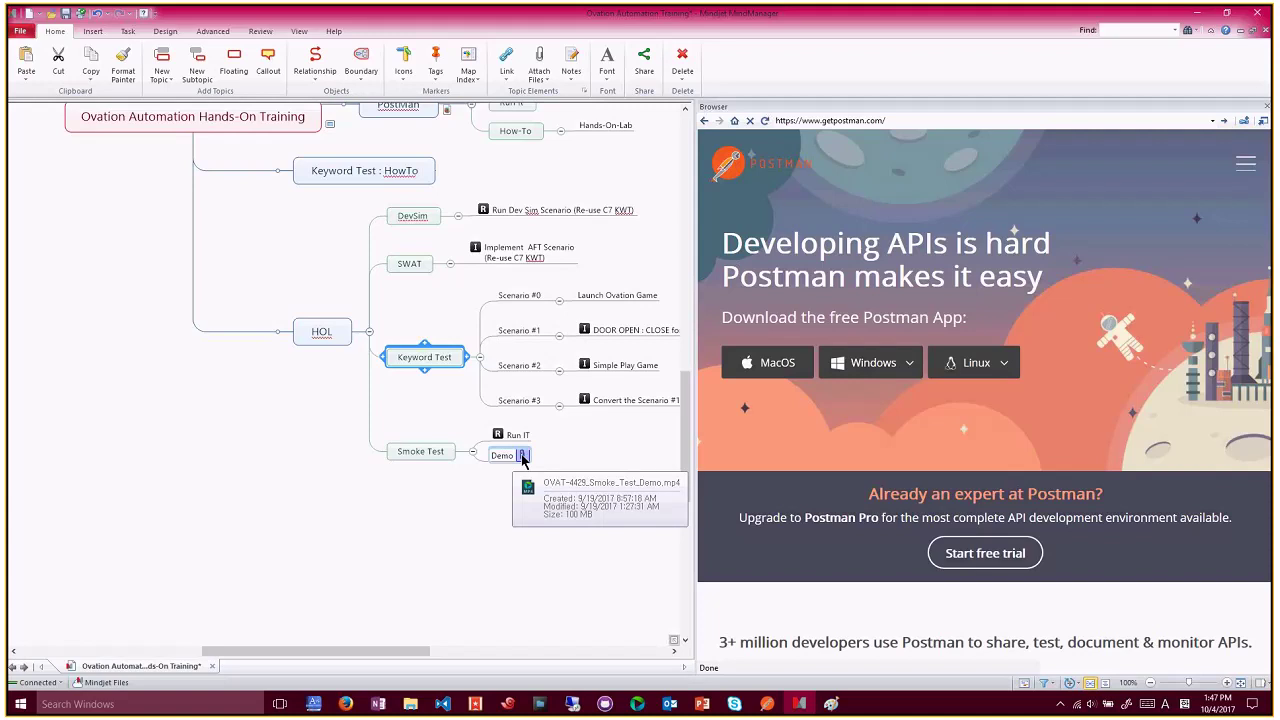
pyautogui.click(522, 458)
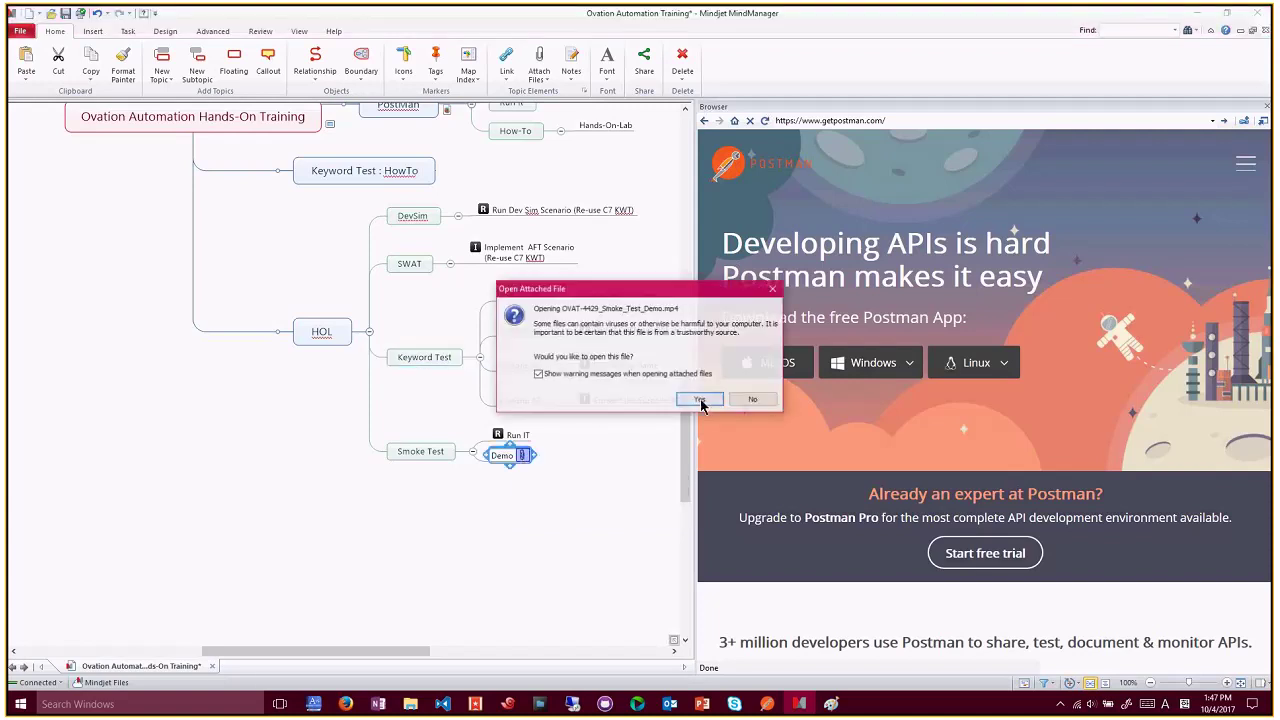
pyautogui.click(752, 399)
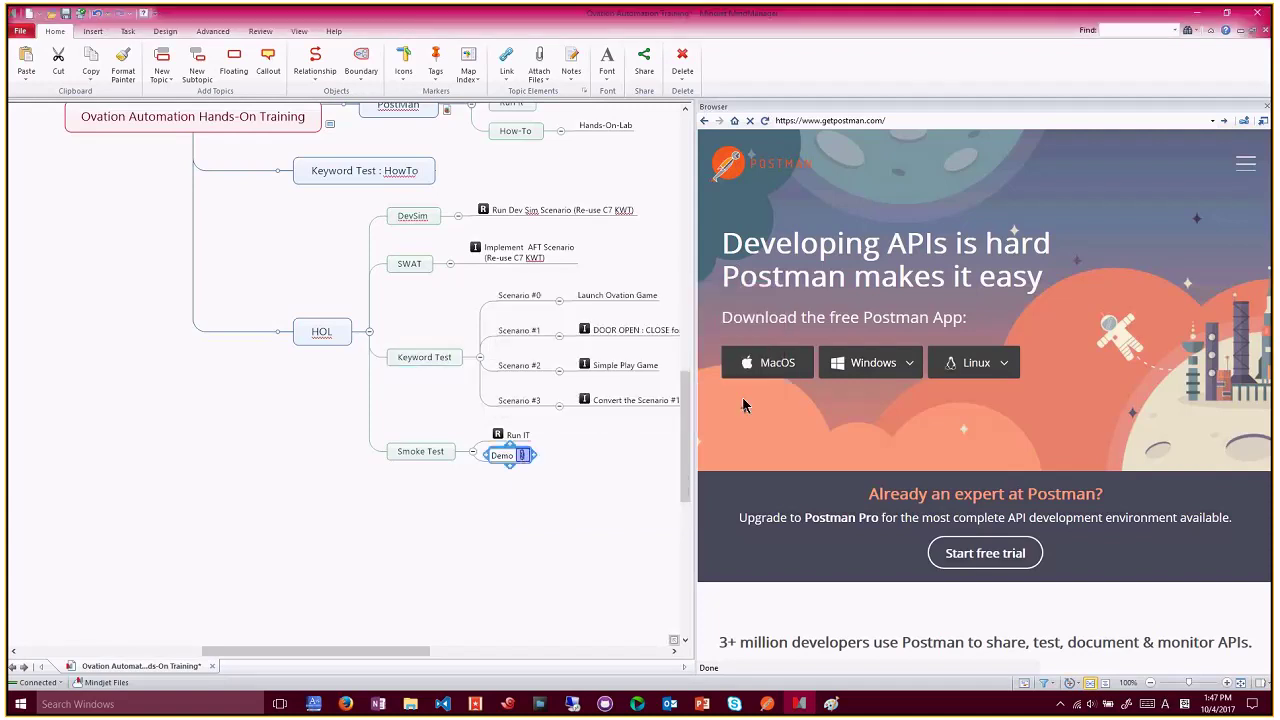
pyautogui.click(521, 456)
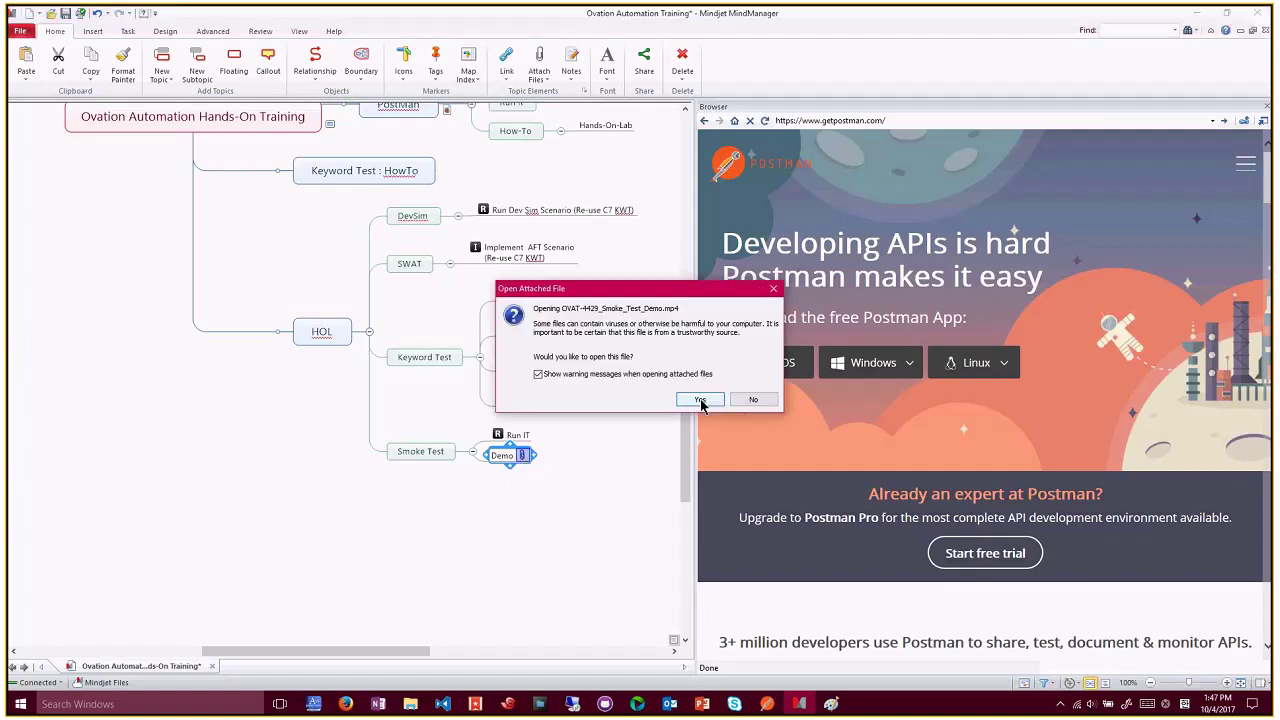
pyautogui.click(700, 400)
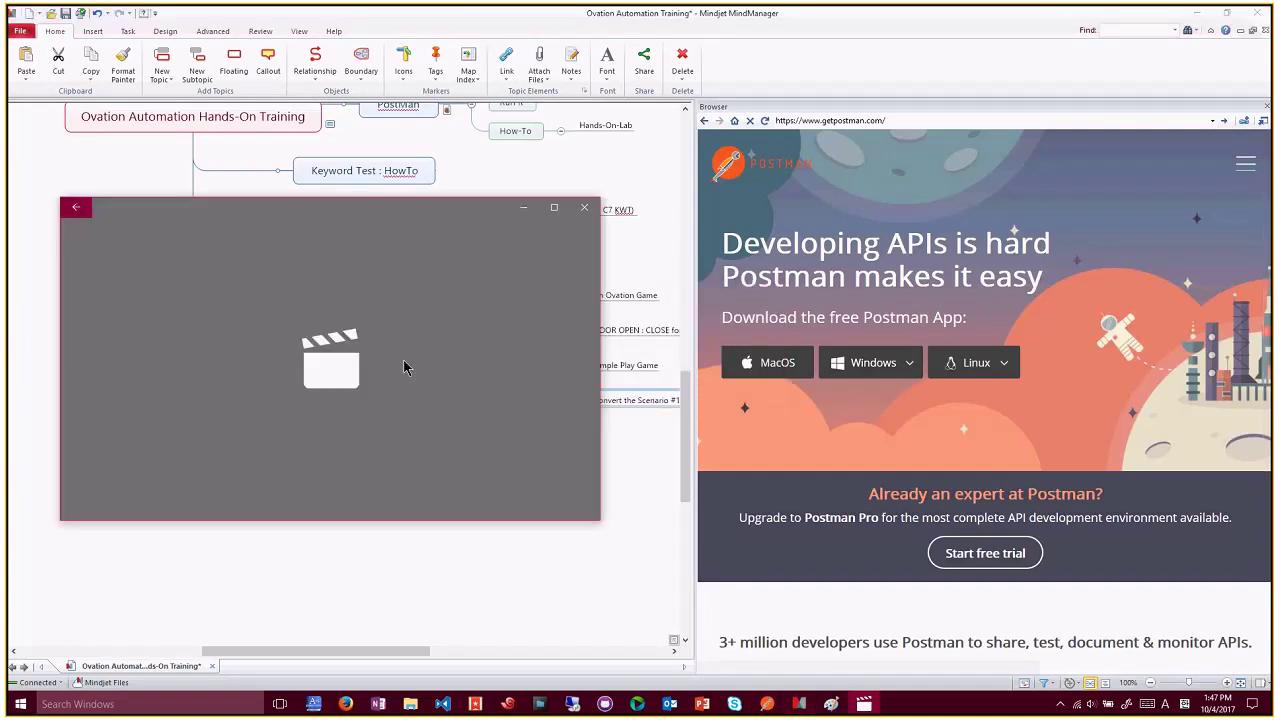
# Seek the video to 2:01 and 5:43, move the player aside, then close it.
pyautogui.click(200, 457)
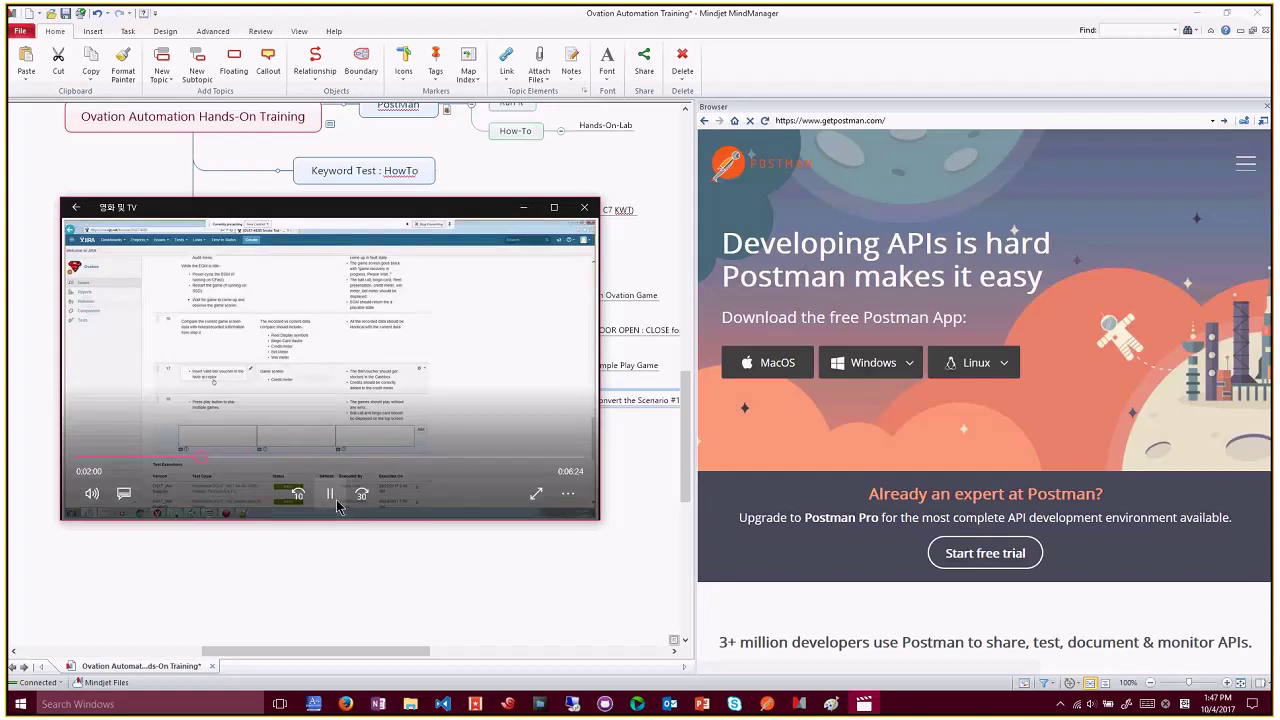
pyautogui.click(330, 493)
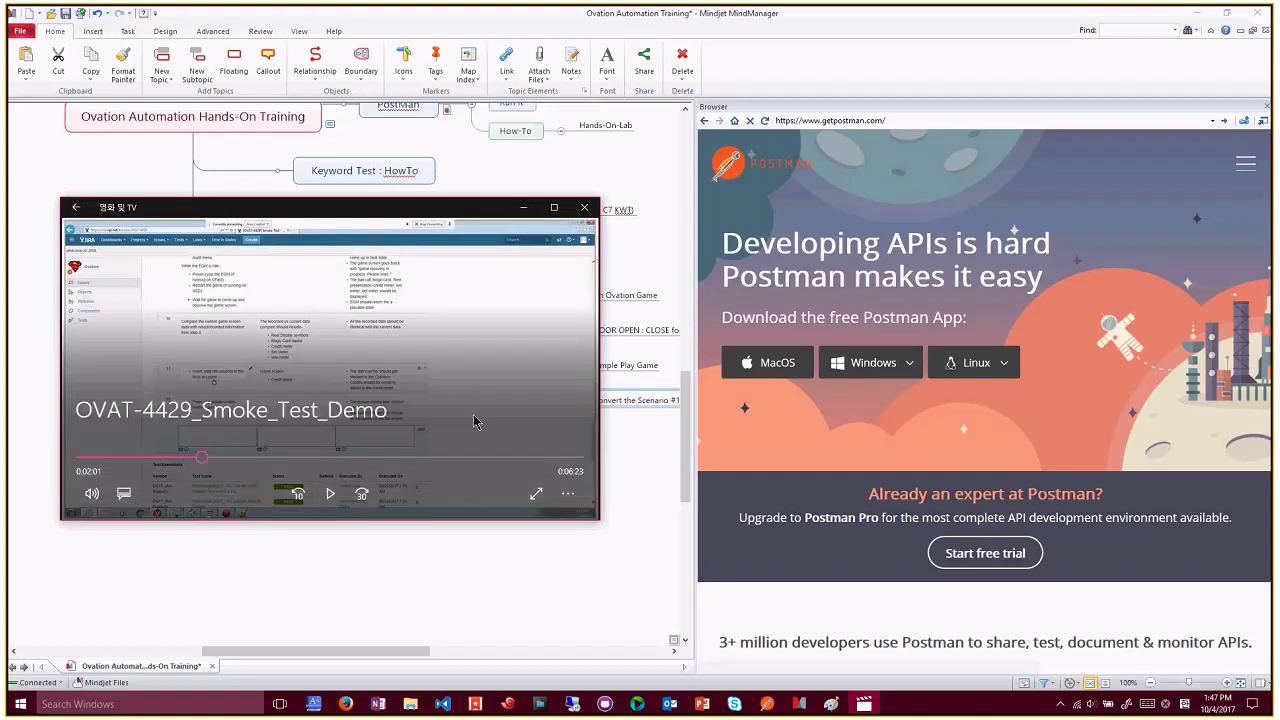
pyautogui.click(420, 457)
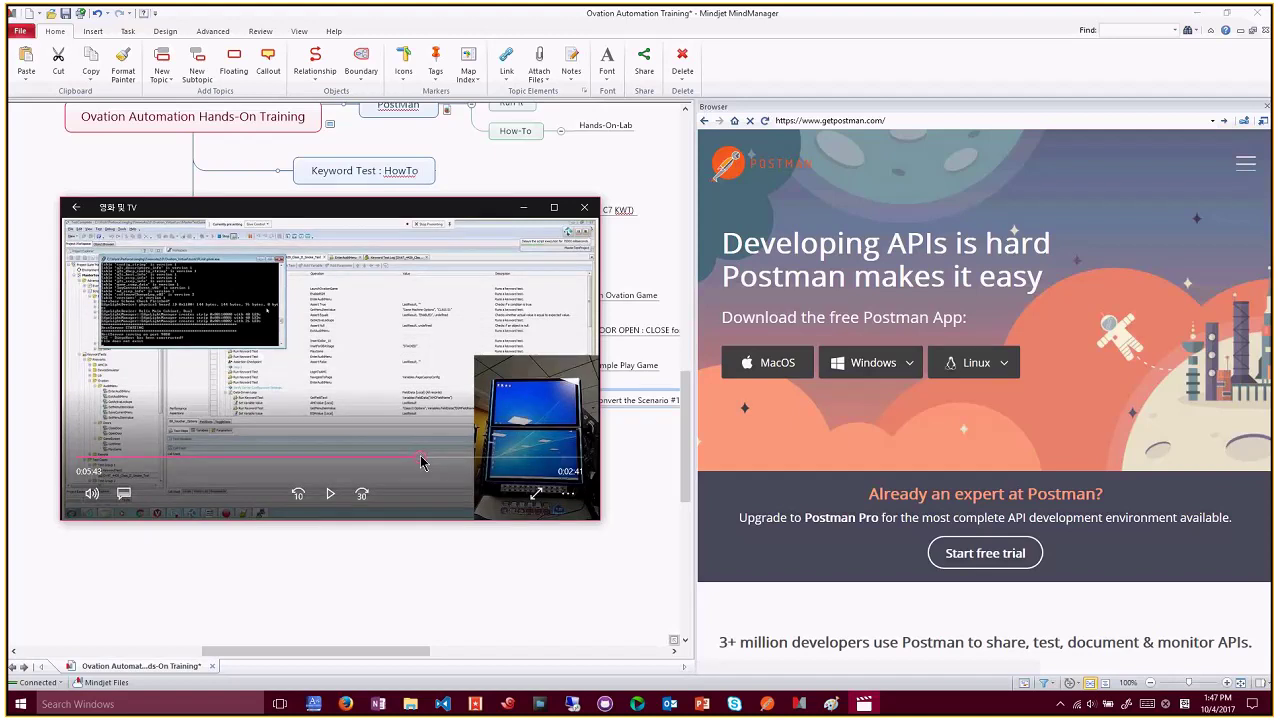
pyautogui.moveTo(407, 212); pyautogui.dragTo(570, 146)
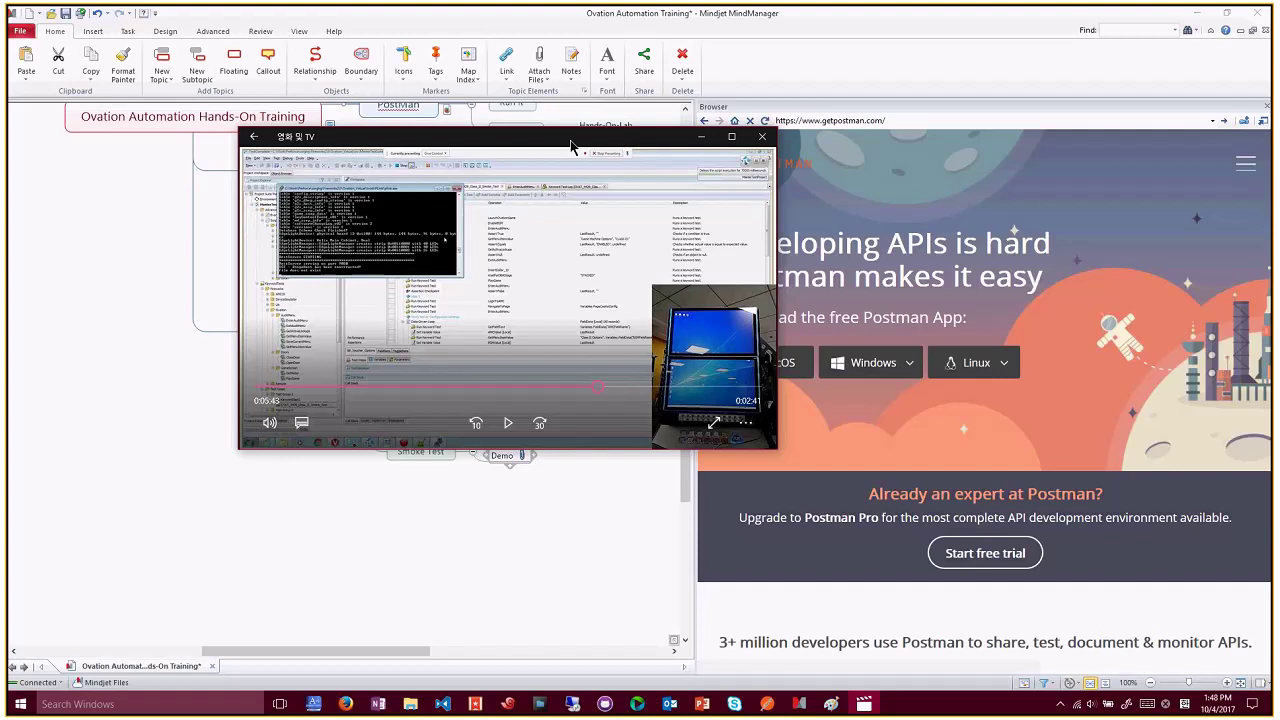
pyautogui.moveTo(571, 146); pyautogui.dragTo(887, 112)
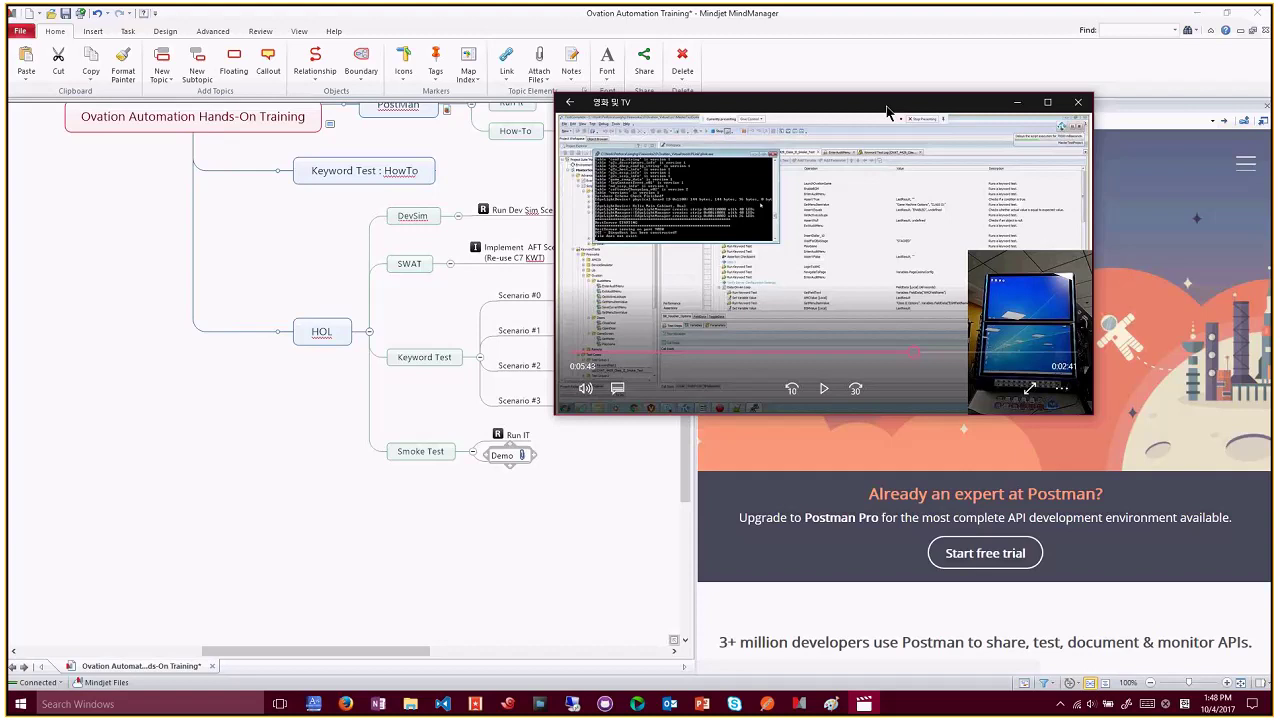
pyautogui.click(1079, 104)
# Select Run IT, scroll the map up and back down, then Alt+Tab to the video-call window.
pyautogui.click(510, 436)
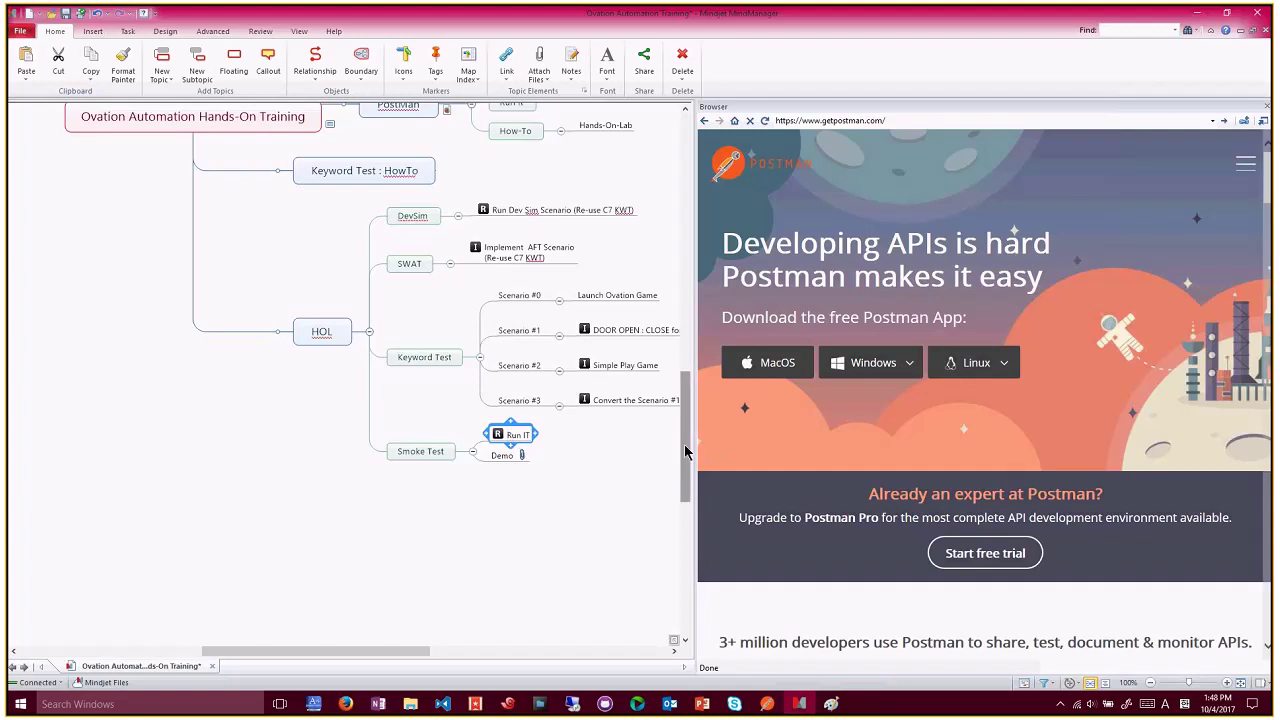
pyautogui.moveTo(686, 451); pyautogui.dragTo(690, 370)
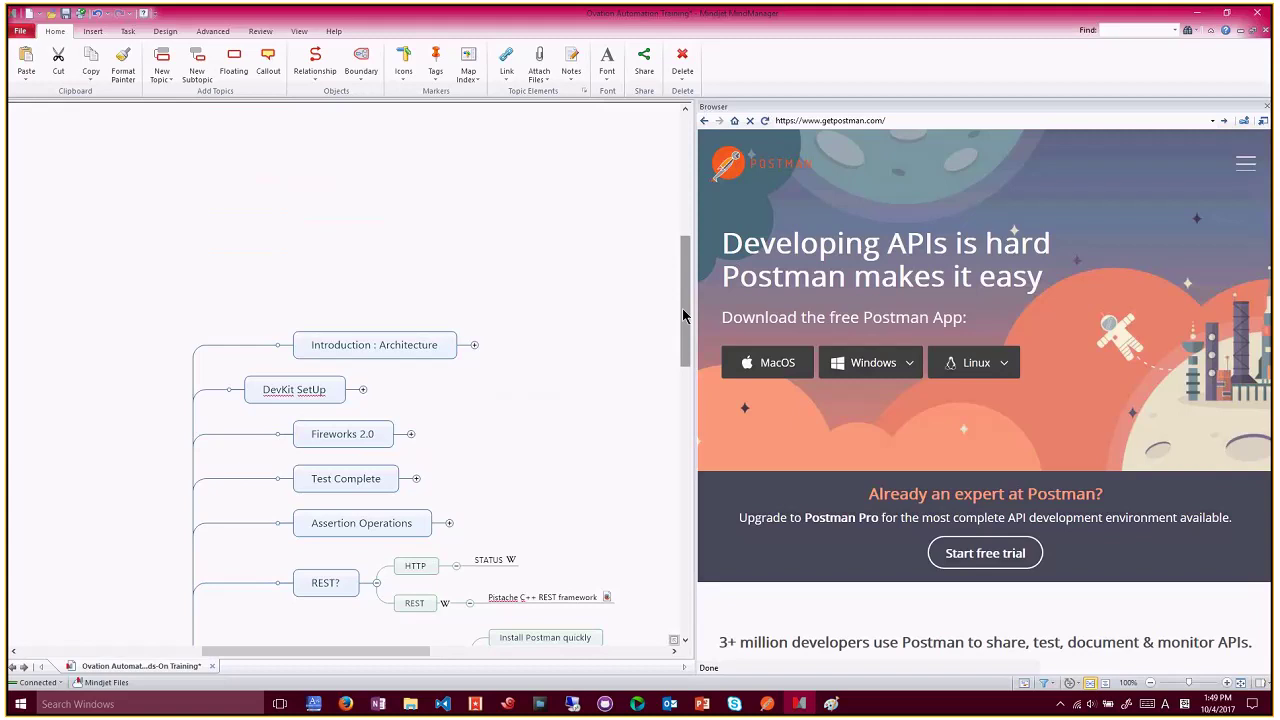
pyautogui.moveTo(683, 316); pyautogui.dragTo(681, 416)
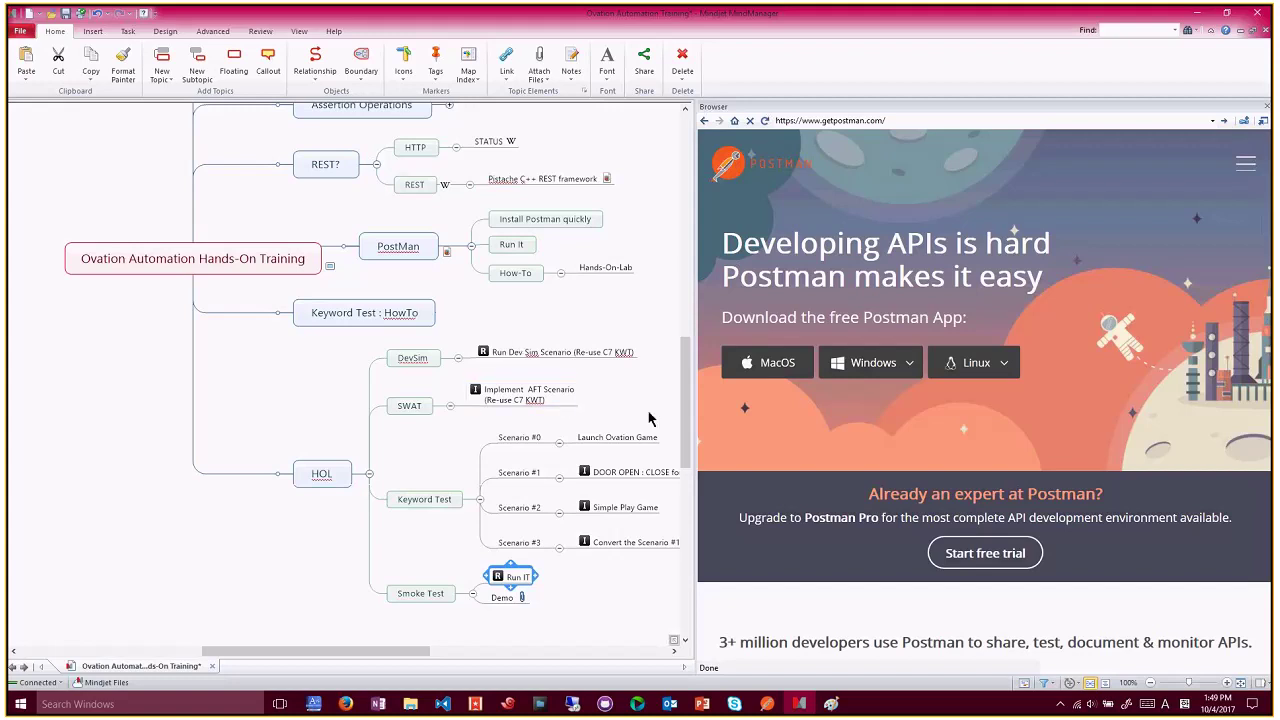
pyautogui.hotkey('alt', 'Tab')
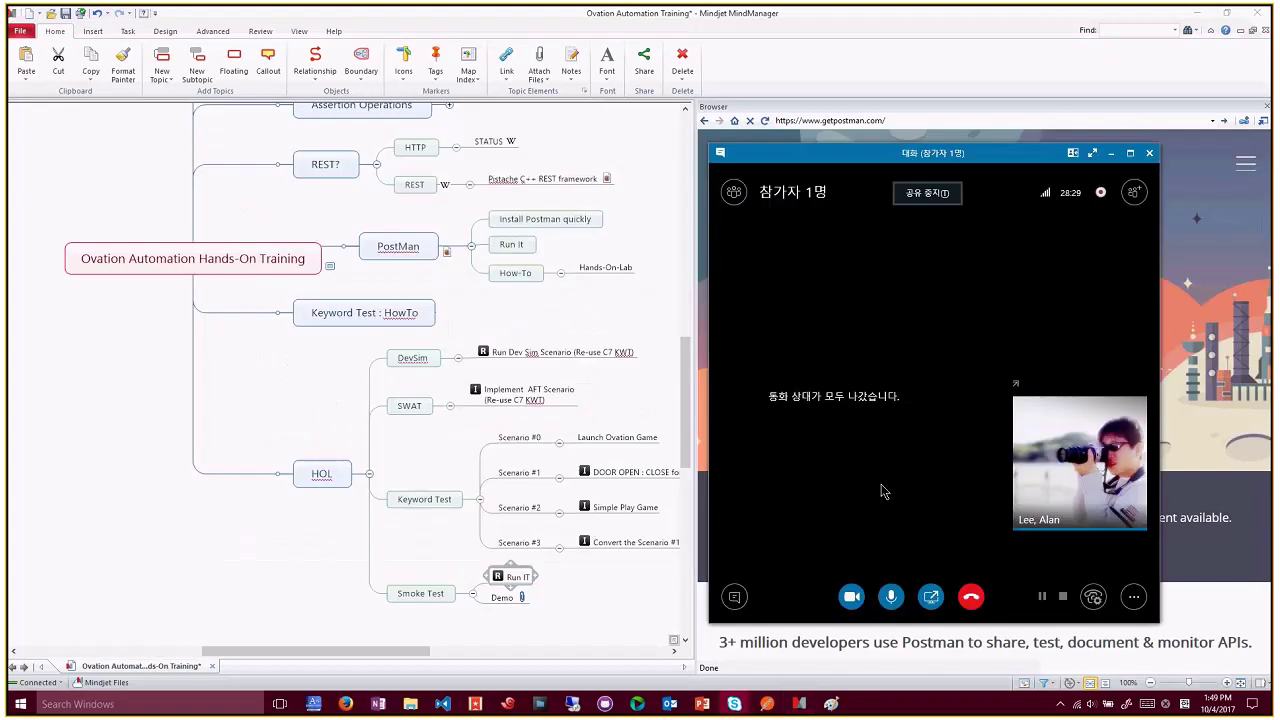